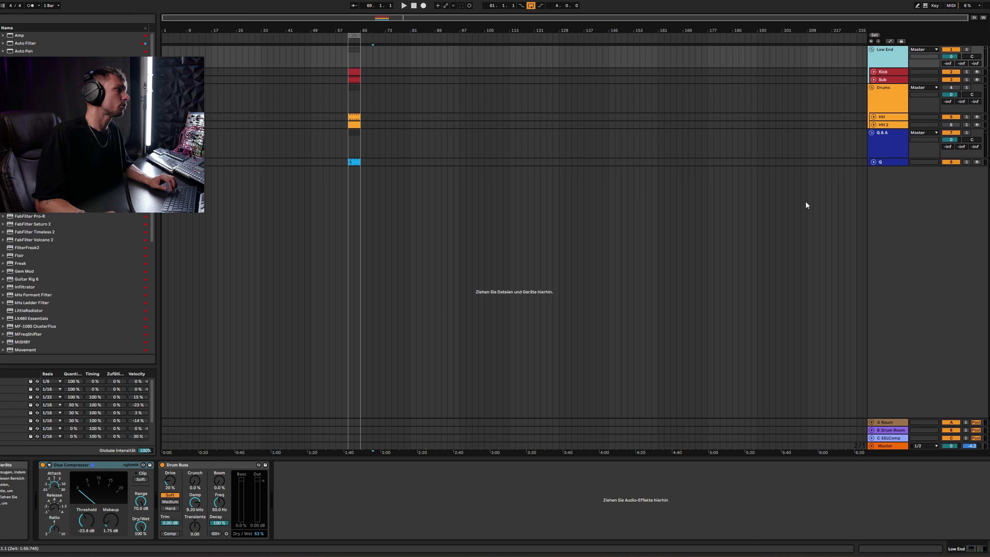
Add a new audio track to the arrangement, colour it white and rename it Reference.
{"action": "left_click", "coordinate": [352, 94]}
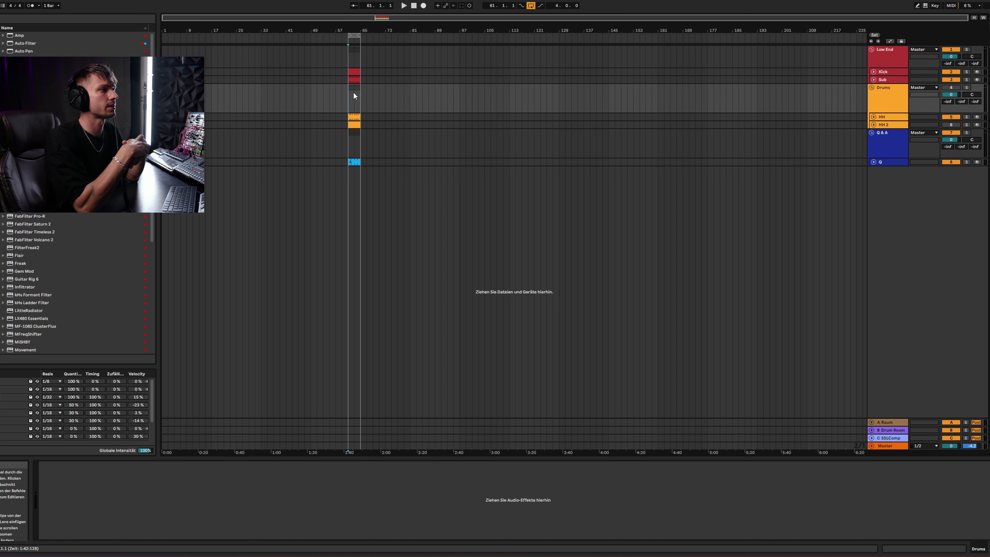
{"action": "key", "text": "ctrl+t"}
{"action": "right_click", "coordinate": [899, 195]}
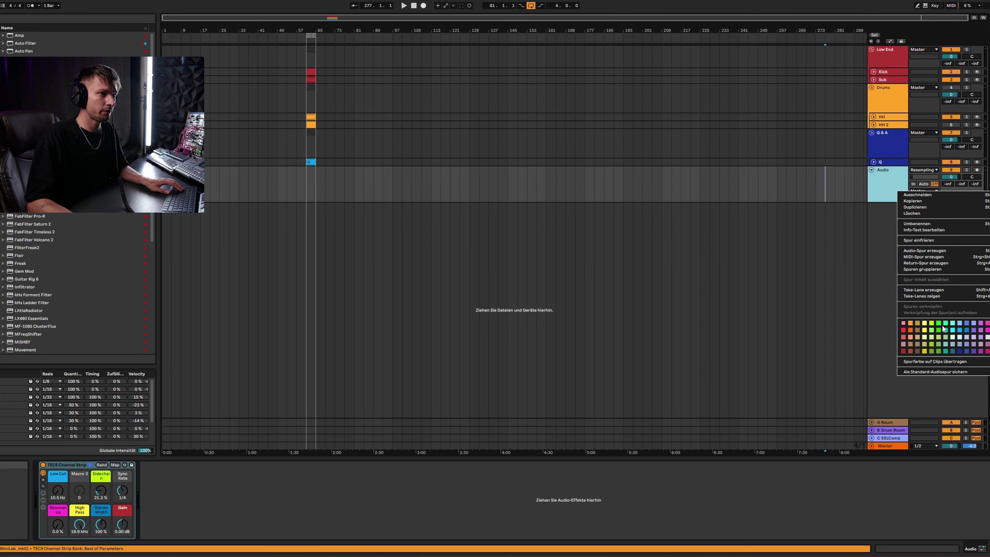
{"action": "key", "text": "ctrl+r"}
{"action": "type", "text": "Re"}
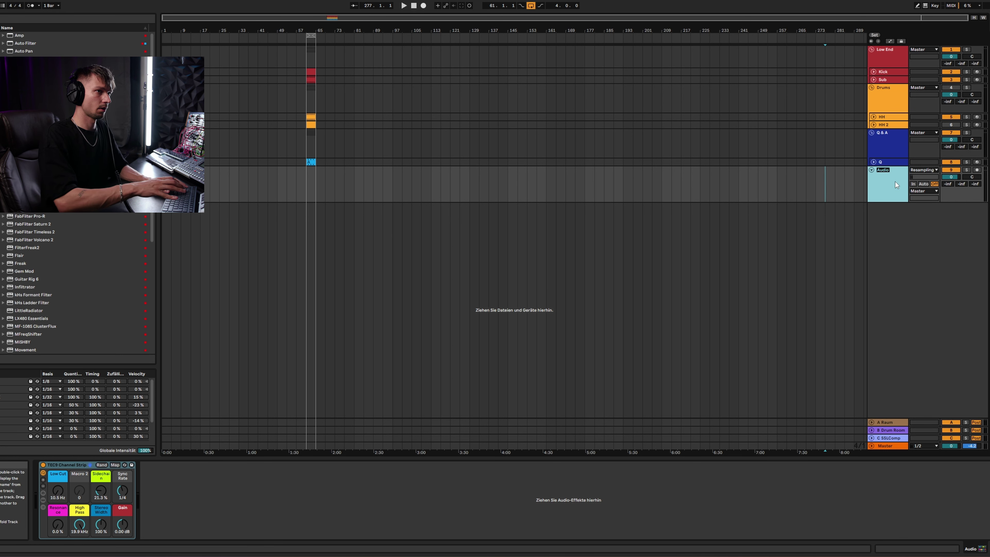
{"action": "type", "text": "fer"}
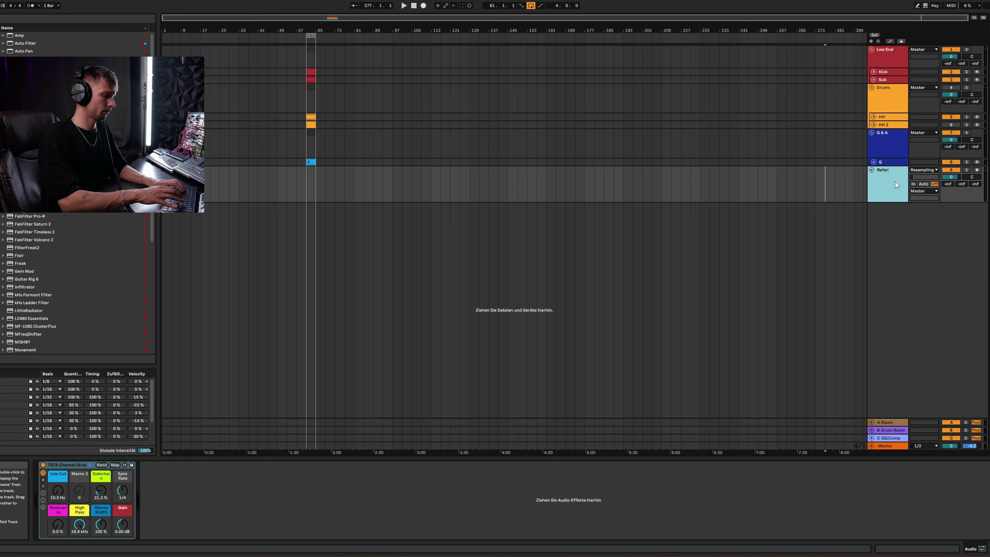
{"action": "type", "text": "ence"}
{"action": "key", "text": "Return"}
Move the Reference track above the Low End group and deactivate the track.
{"action": "left_click_drag", "start_coordinate": [892, 181], "coordinate": [890, 54]}
{"action": "left_click", "coordinate": [891, 88]}
{"action": "left_click", "coordinate": [890, 72]}
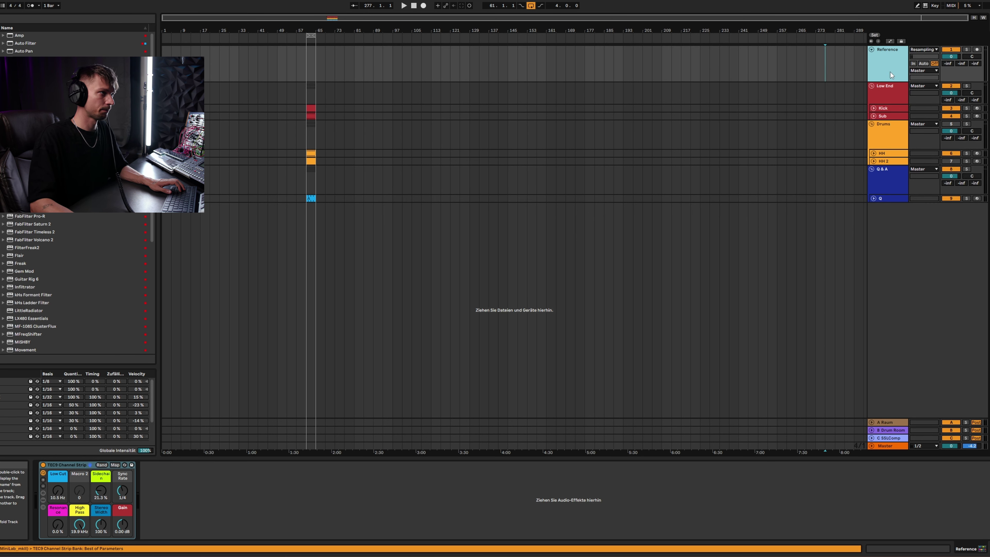
{"action": "left_click", "coordinate": [952, 50]}
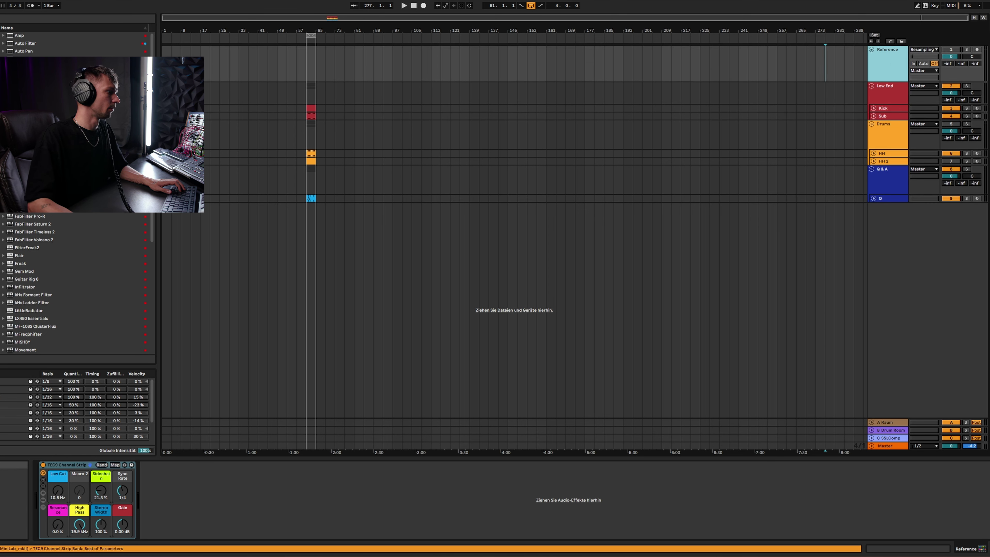
Import the Category C WAV file from the Downloads Reference folder onto the Reference track, starting at bar 1.
{"action": "key", "text": "alt+Tab"}
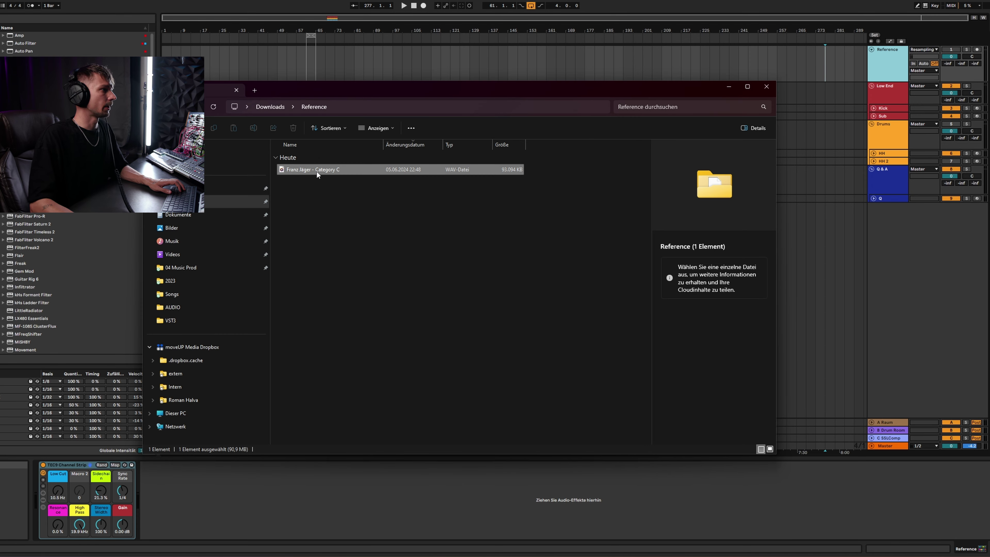
{"action": "left_click_drag", "start_coordinate": [316, 171], "coordinate": [237, 60]}
{"action": "left_click", "coordinate": [290, 50]}
{"action": "left_click_drag", "start_coordinate": [357, 51], "coordinate": [269, 52]}
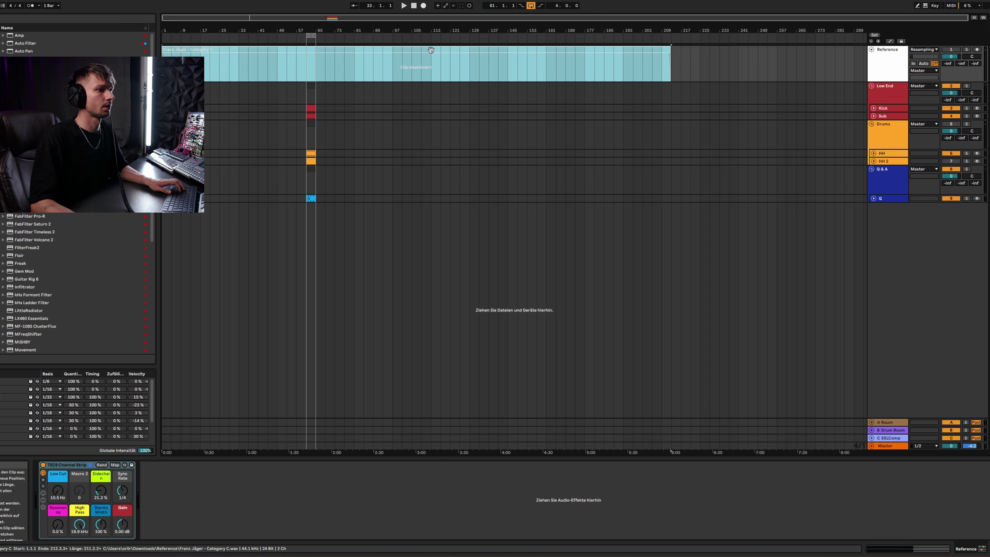
Set the reference clip's warp tempo to 146 BPM and activate the clip.
{"action": "key", "text": "shift+Tab"}
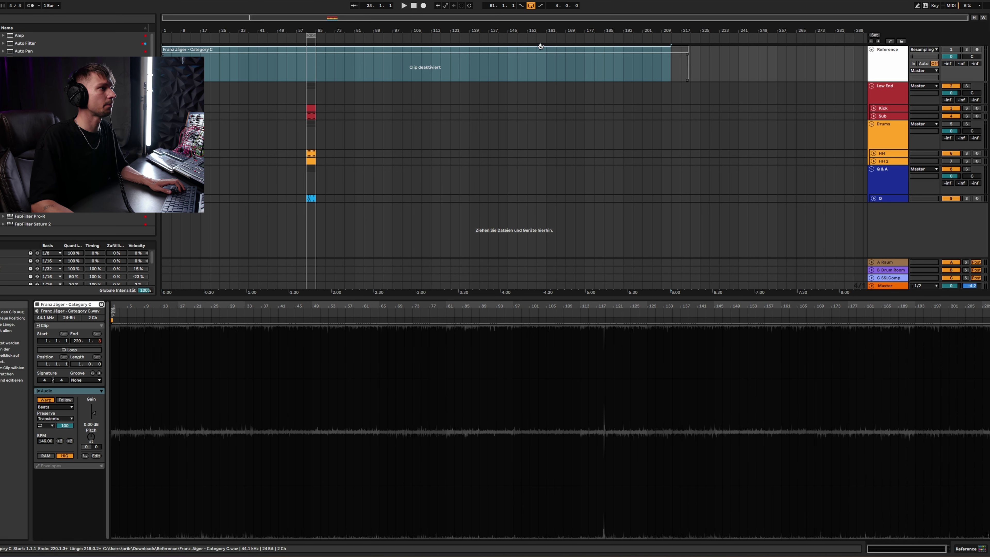
{"action": "left_click", "coordinate": [972, 548]}
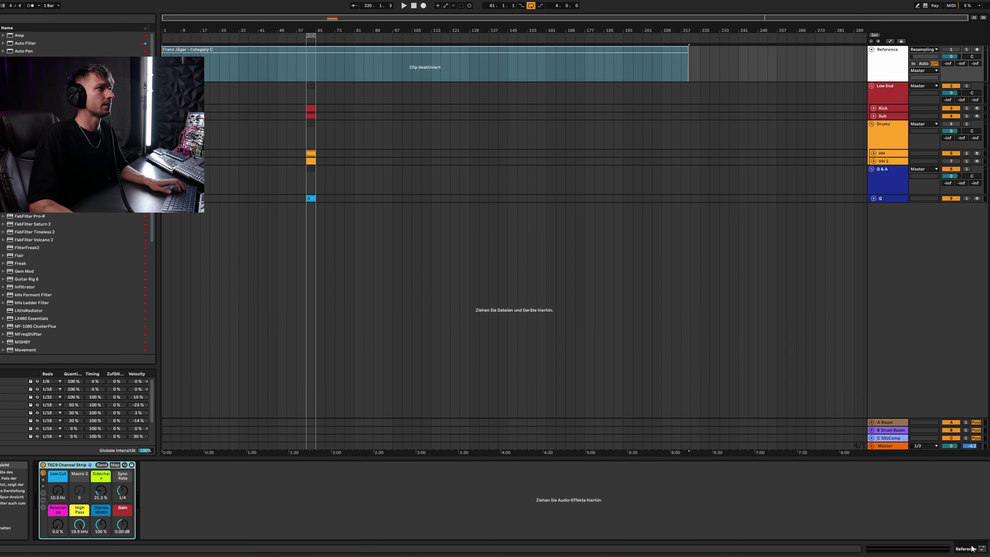
{"action": "left_click", "coordinate": [460, 53]}
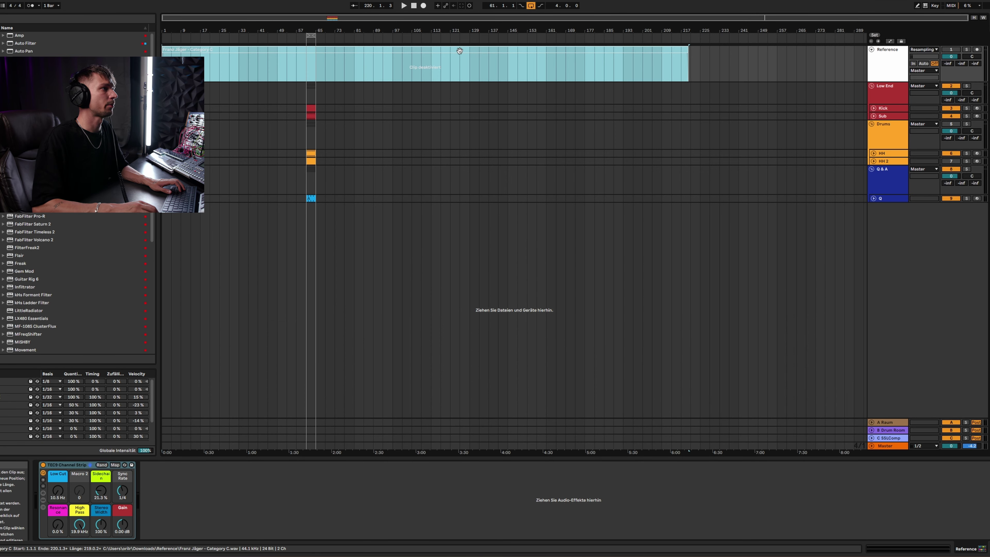
{"action": "key", "text": "0"}
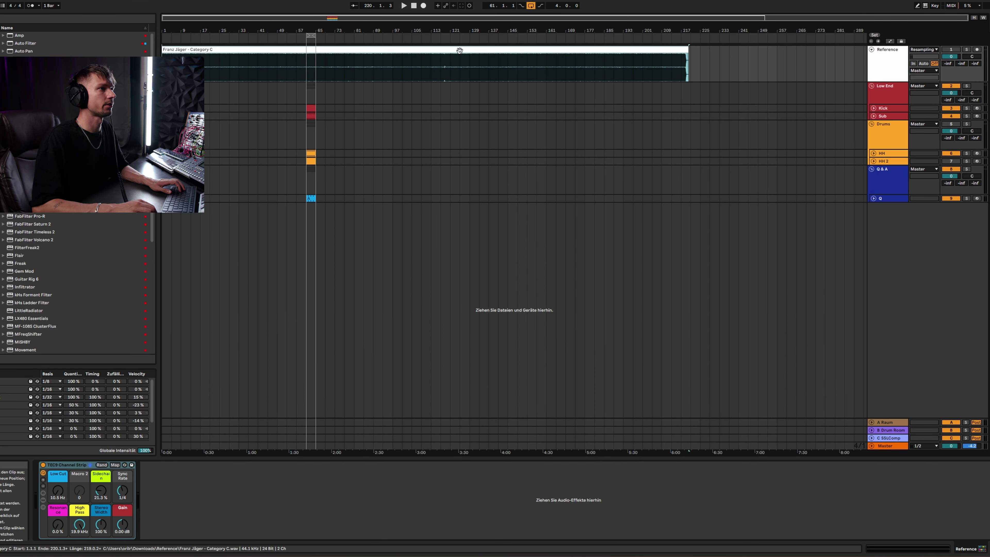
Deactivate the reference clip and activate it again.
{"action": "right_click", "coordinate": [459, 50]}
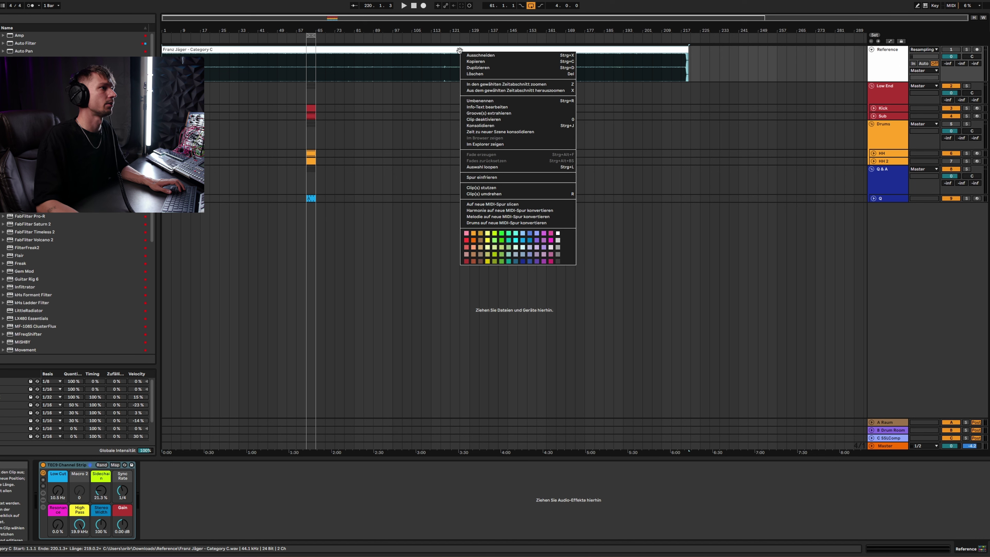
{"action": "left_click", "coordinate": [503, 120]}
{"action": "right_click", "coordinate": [484, 51]}
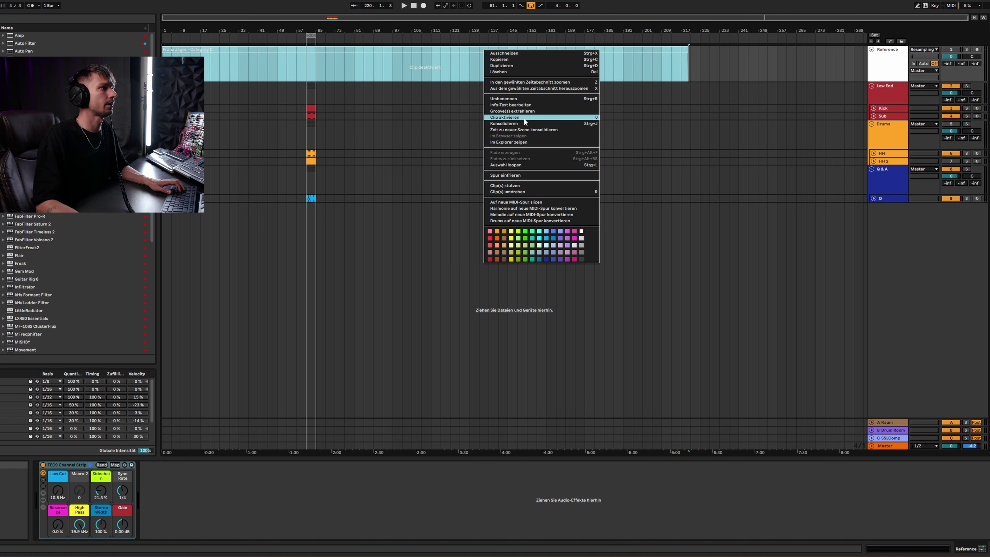
{"action": "left_click", "coordinate": [523, 119]}
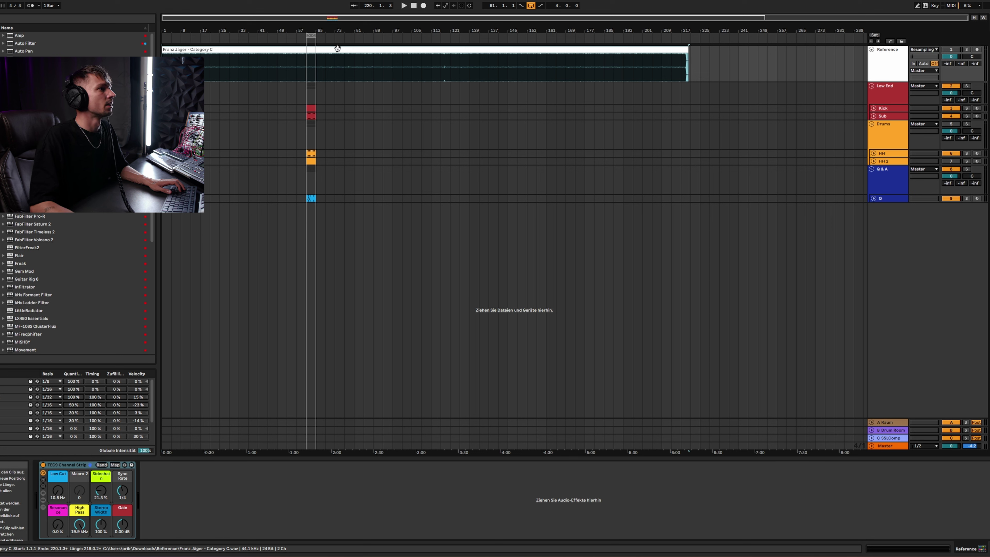
Look at the Master track's device chain and set the Reference track's volume to -8.0 dB.
{"action": "left_click", "coordinate": [305, 65]}
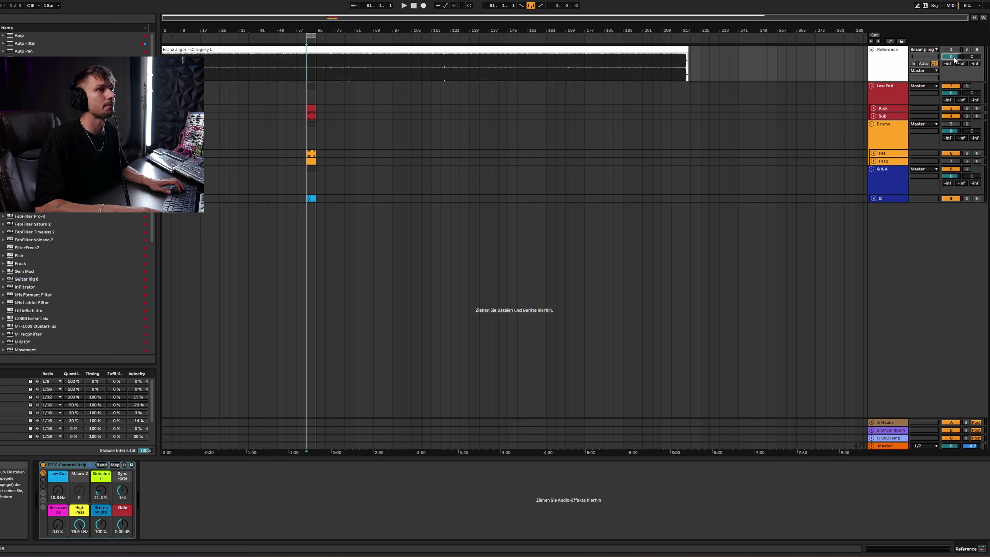
{"action": "left_click", "coordinate": [900, 449]}
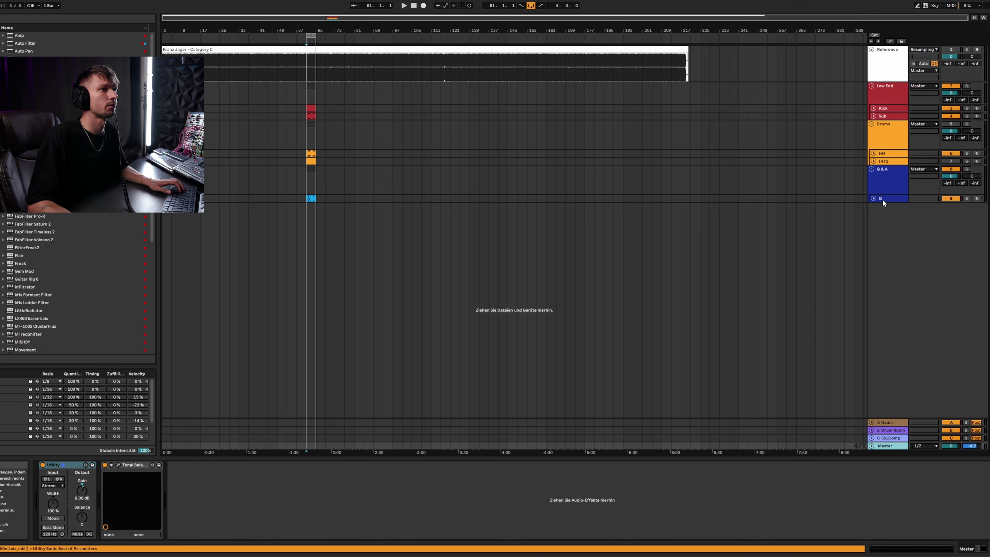
{"action": "left_click", "coordinate": [893, 63]}
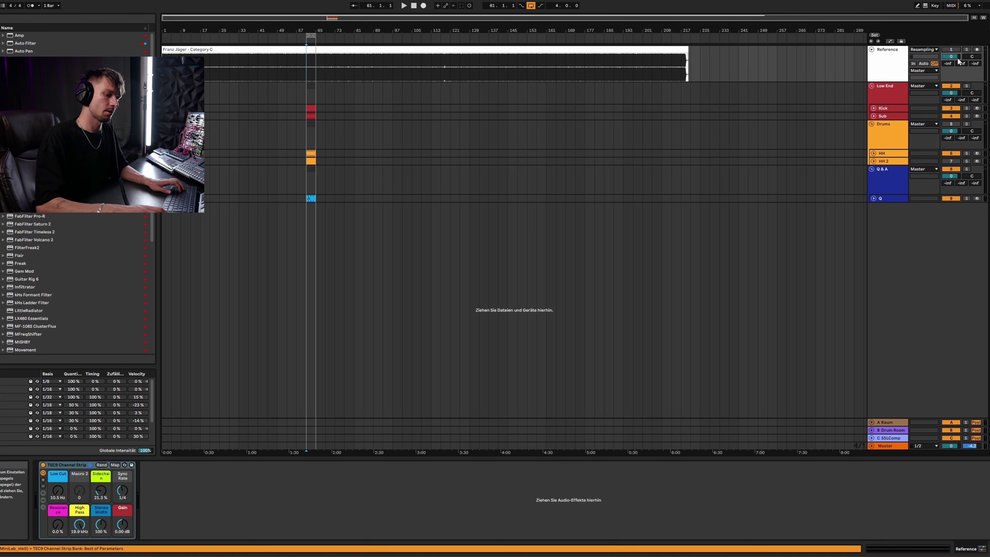
{"action": "key", "text": "Return"}
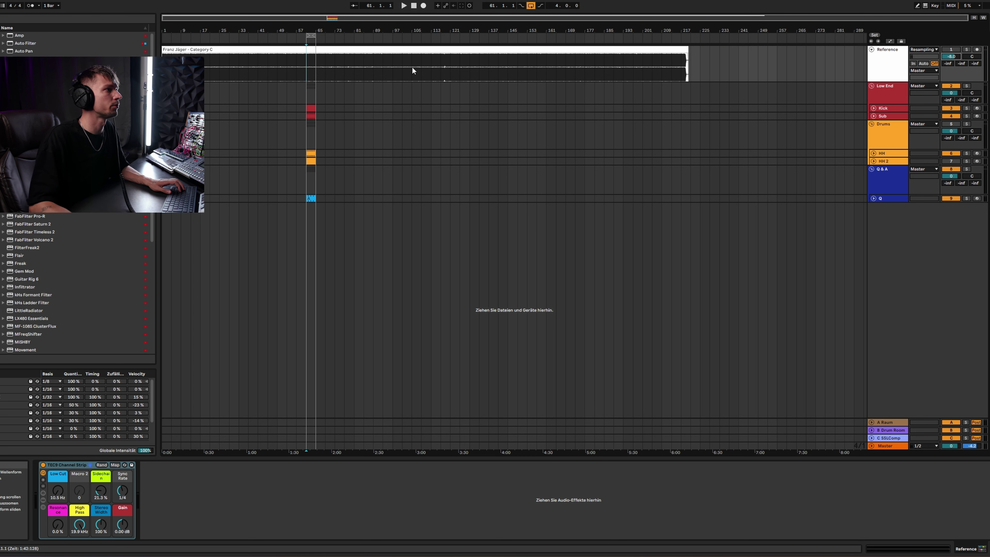
Solo the Reference track and turn its solo off again.
{"action": "key", "text": "z"}
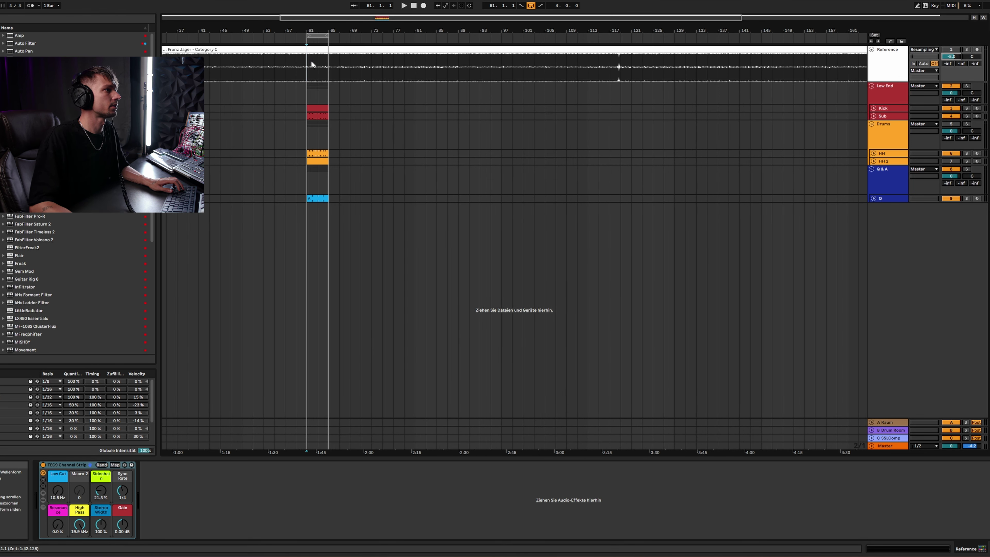
{"action": "scroll", "coordinate": [311, 64], "scroll_direction": "down", "scroll_amount": 5}
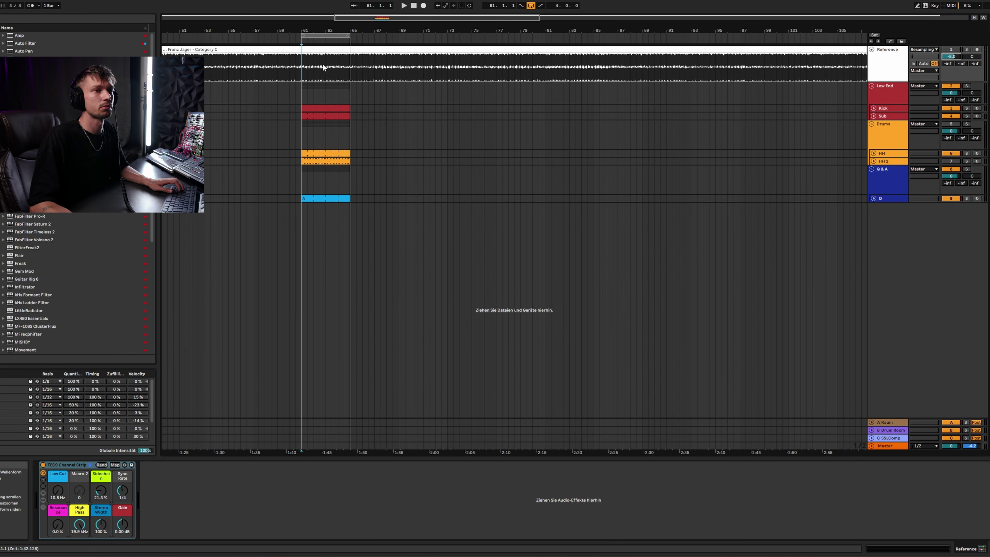
{"action": "left_click", "coordinate": [968, 50]}
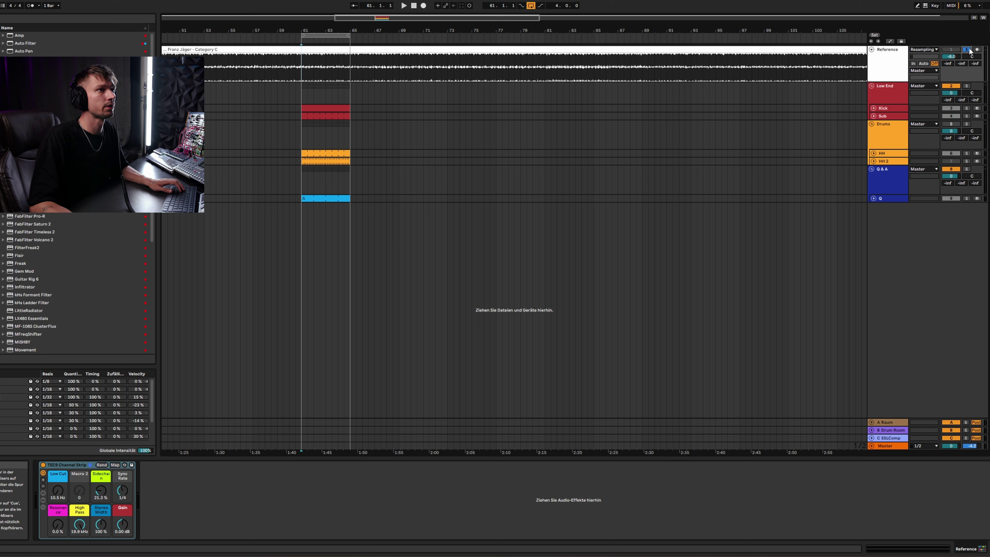
{"action": "left_click", "coordinate": [969, 50]}
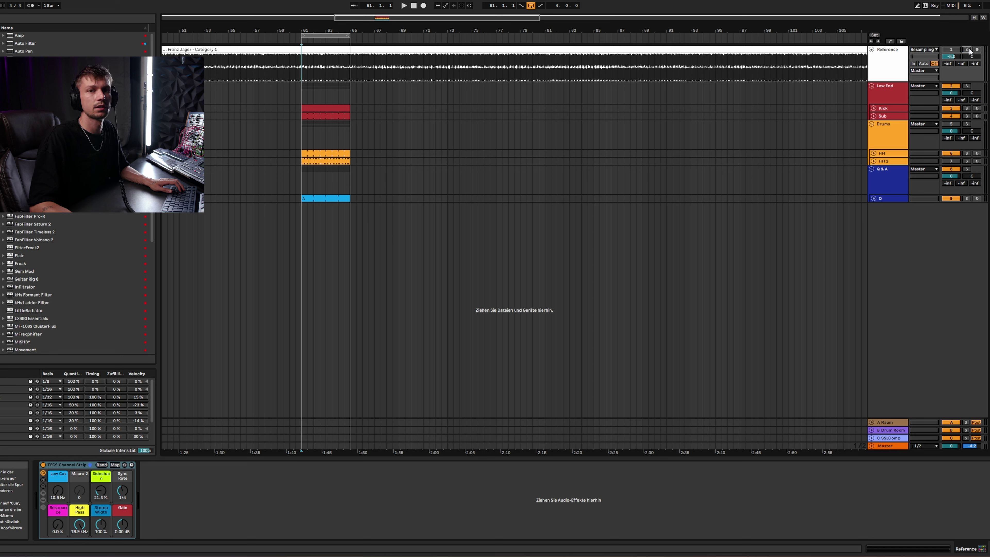
{"action": "left_click", "coordinate": [968, 50]}
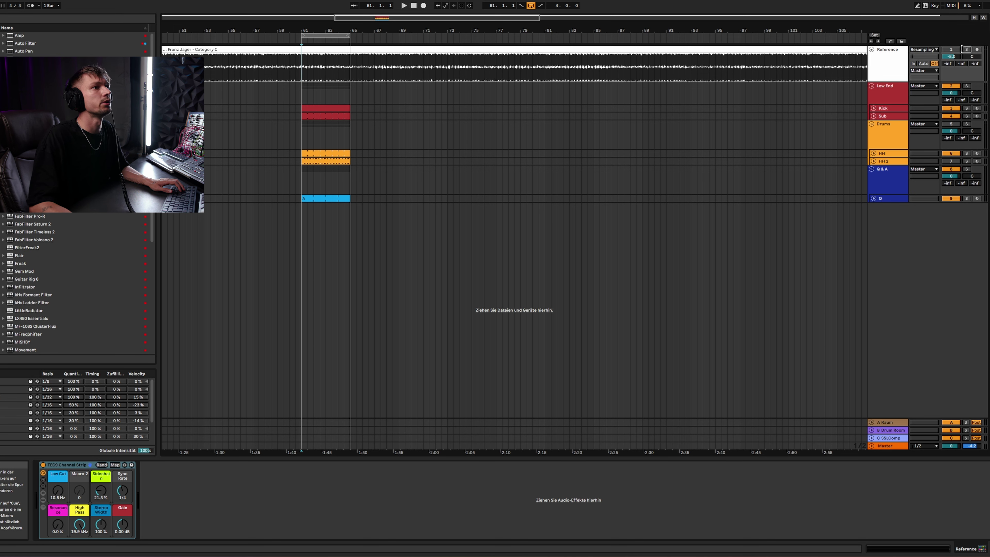
{"action": "left_click", "coordinate": [935, 6]}
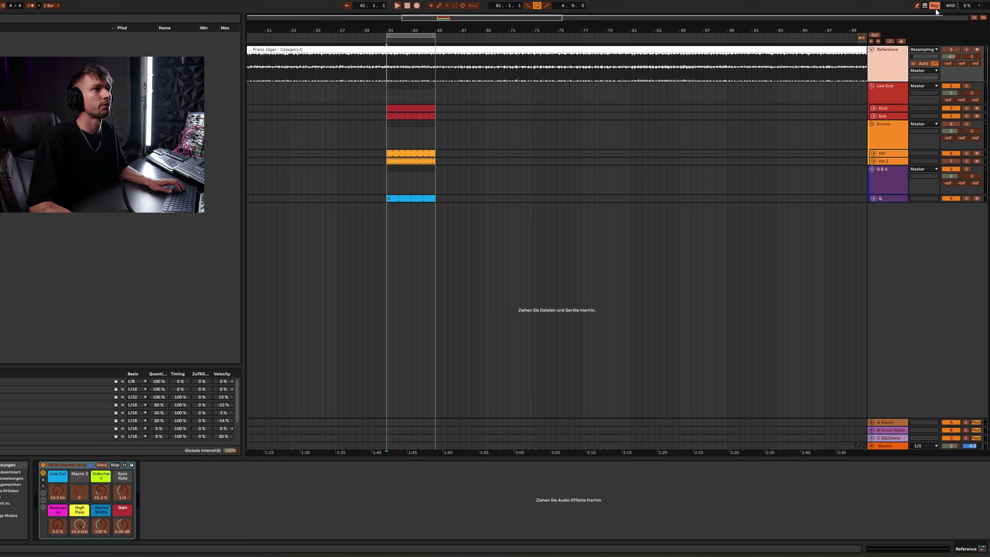
{"action": "left_click", "coordinate": [968, 50]}
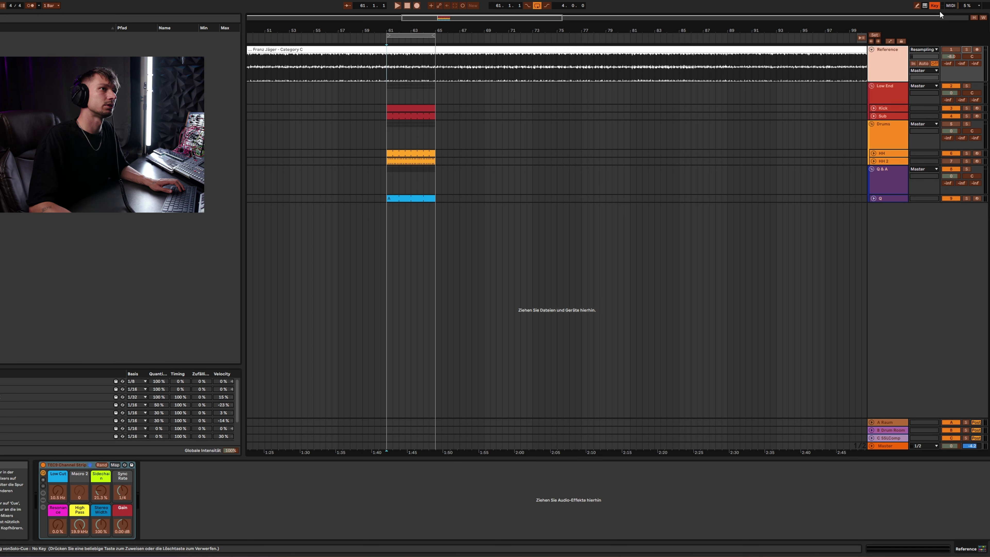
{"action": "left_click", "coordinate": [934, 6]}
Solo the Reference track and delete the TEC9 Channel Strip rack from its device chain.
{"action": "left_click", "coordinate": [968, 49]}
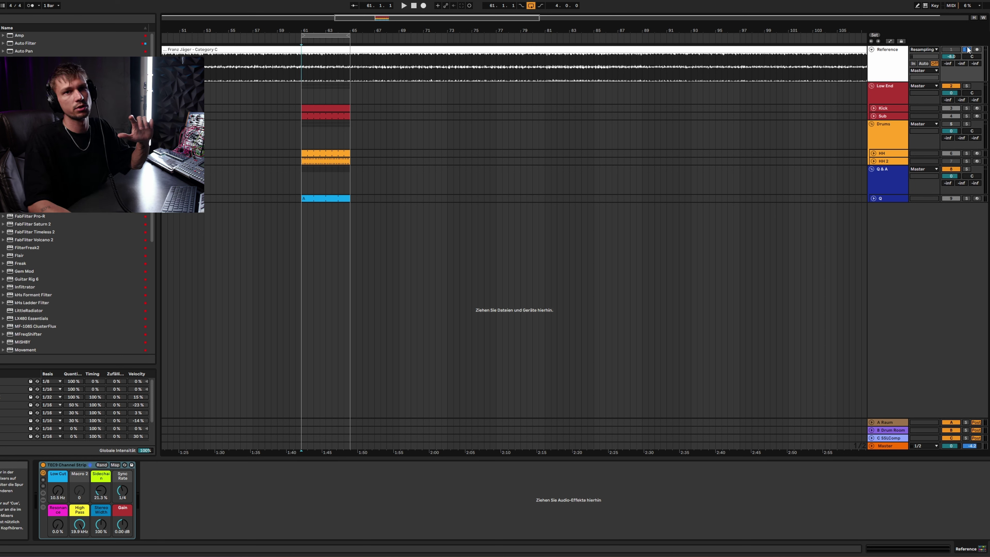
{"action": "left_click", "coordinate": [887, 67]}
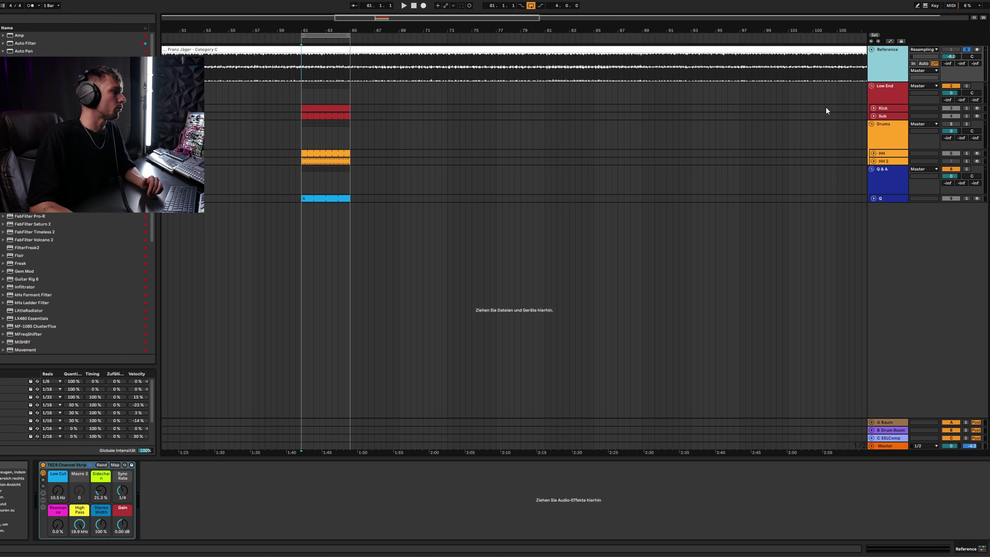
{"action": "left_click", "coordinate": [73, 465]}
{"action": "key", "text": "Delete"}
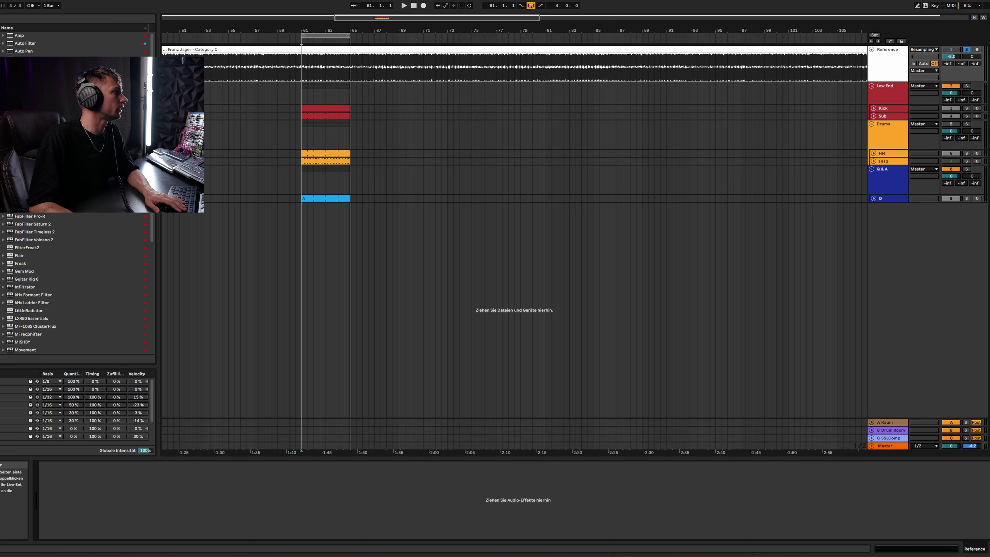
Add an EQ Eight to the Reference track and check its expanded display.
{"action": "left_click", "coordinate": [2, 51]}
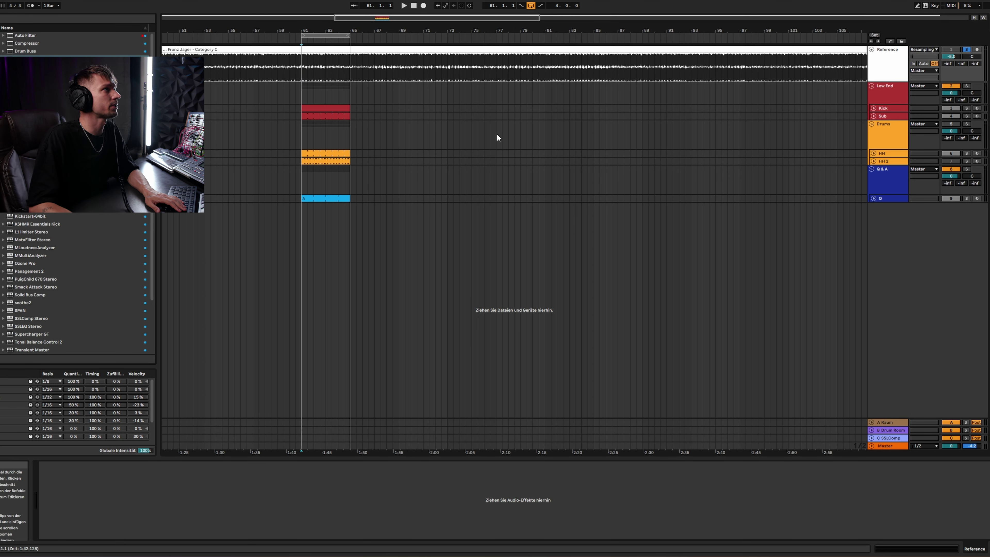
{"action": "double_click", "coordinate": [78, 56]}
{"action": "double_click", "coordinate": [28, 59]}
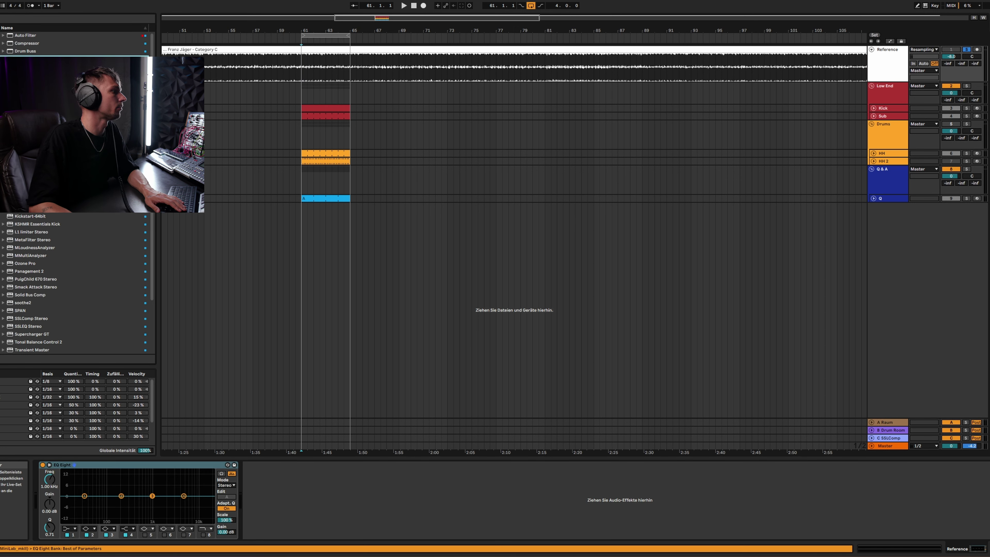
{"action": "left_click", "coordinate": [49, 465]}
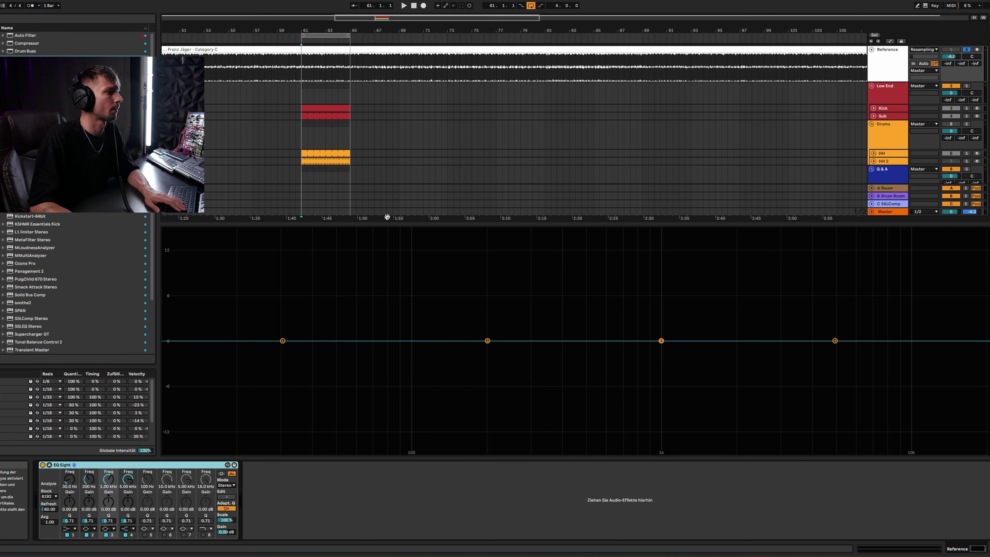
{"action": "left_click", "coordinate": [49, 465]}
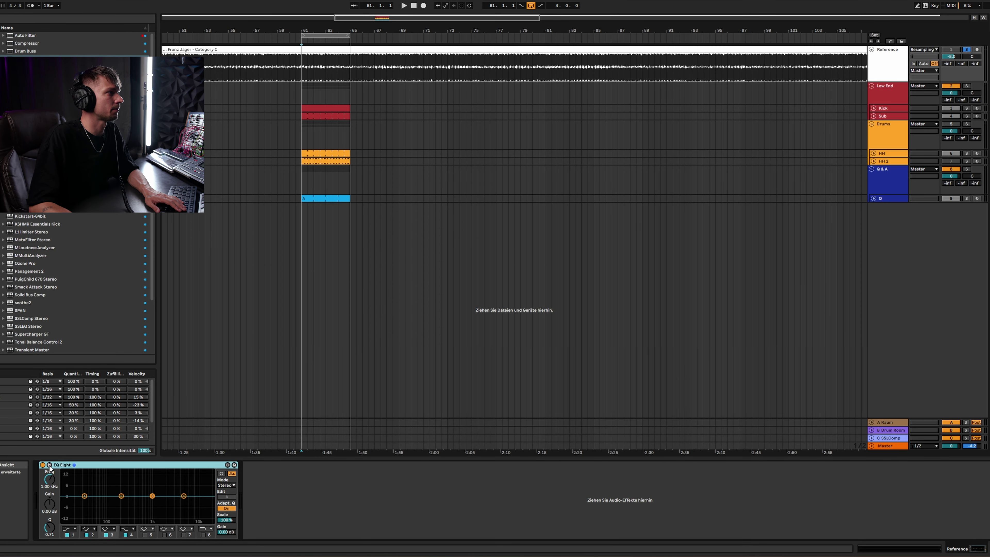
Play the Reference track and examine its frequency spectrum in the expanded EQ Eight display.
{"action": "left_click", "coordinate": [891, 71]}
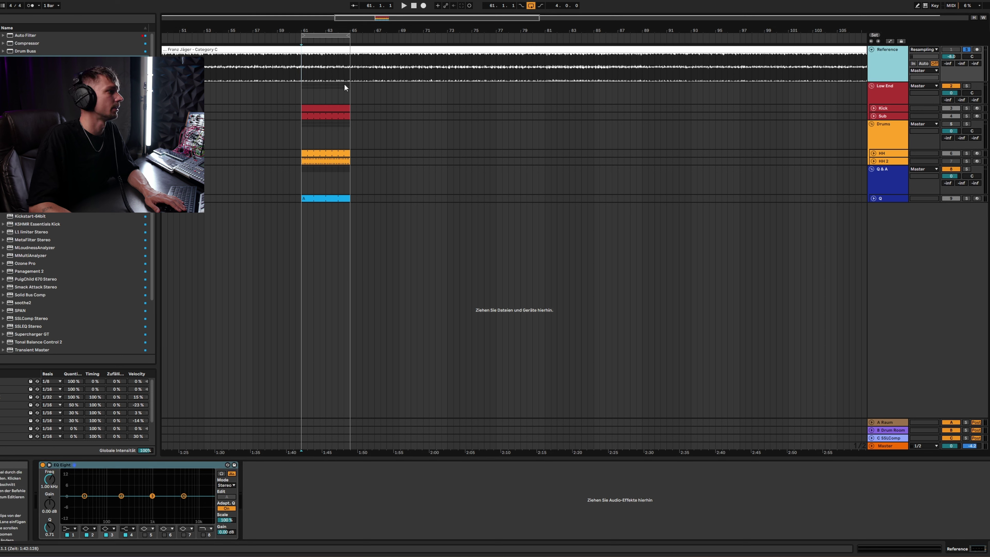
{"action": "left_click", "coordinate": [20, 43]}
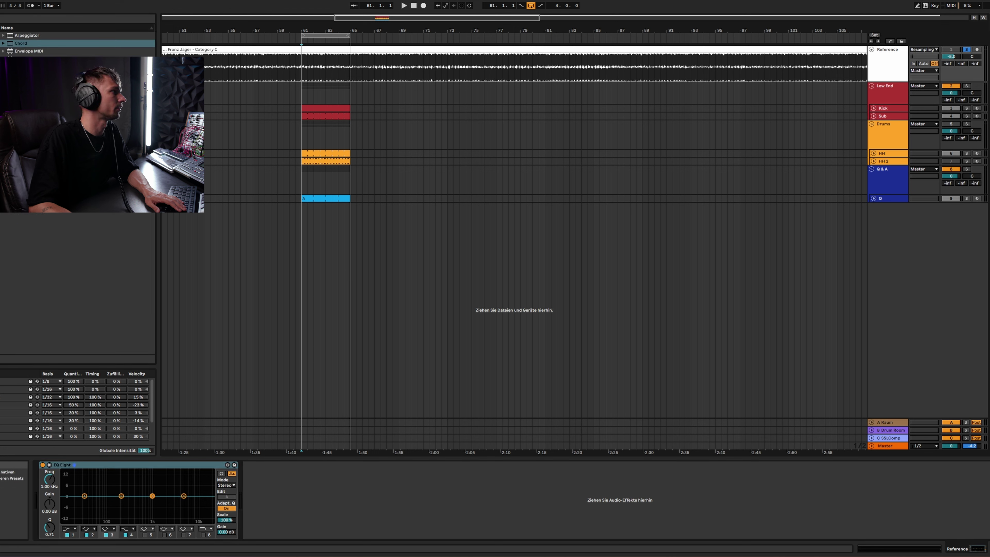
{"action": "key", "text": "Up"}
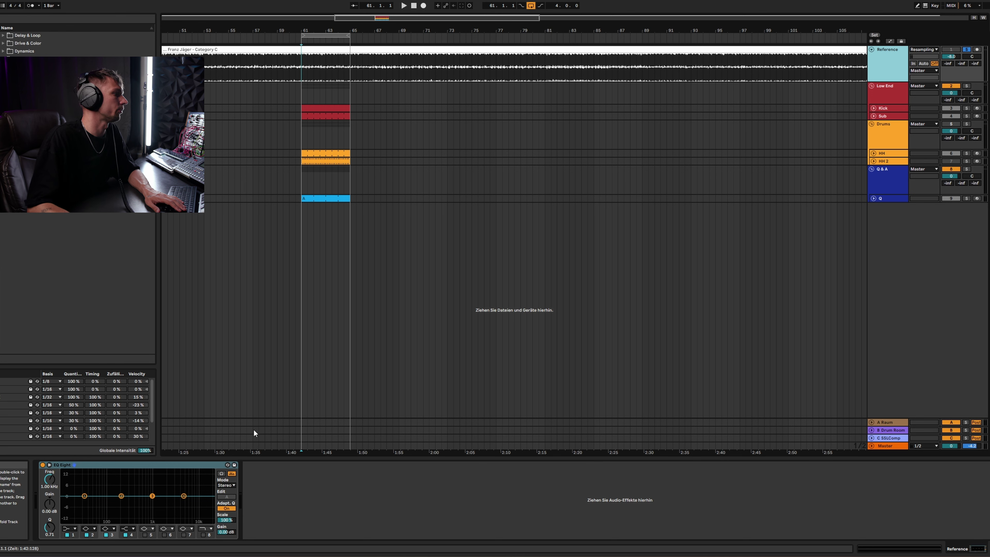
{"action": "left_click", "coordinate": [49, 465]}
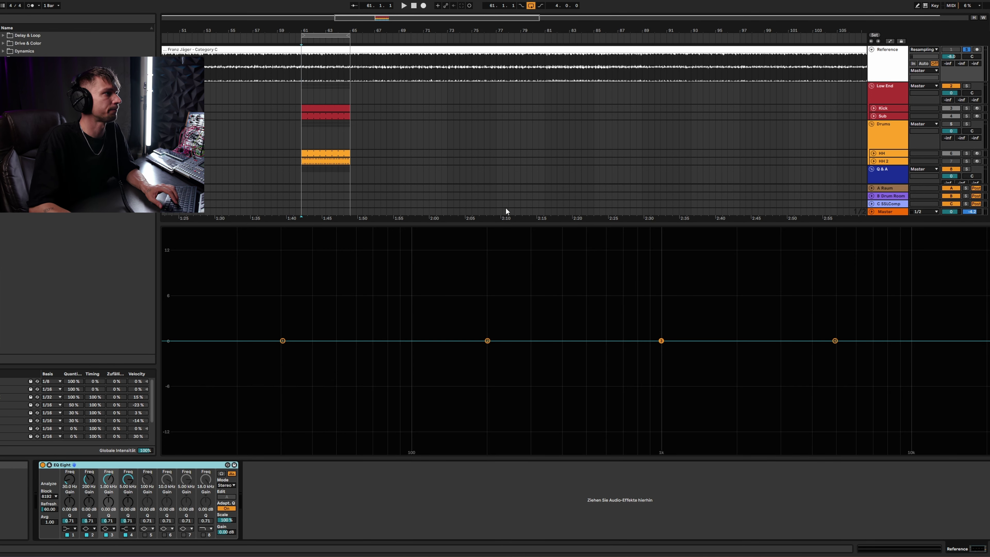
{"action": "key", "text": "space"}
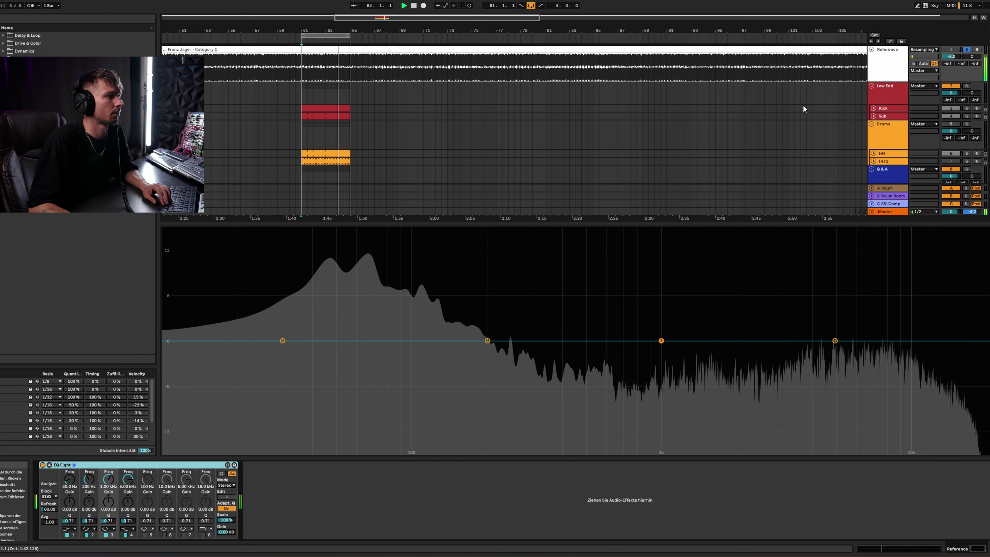
{"action": "left_click", "coordinate": [49, 465]}
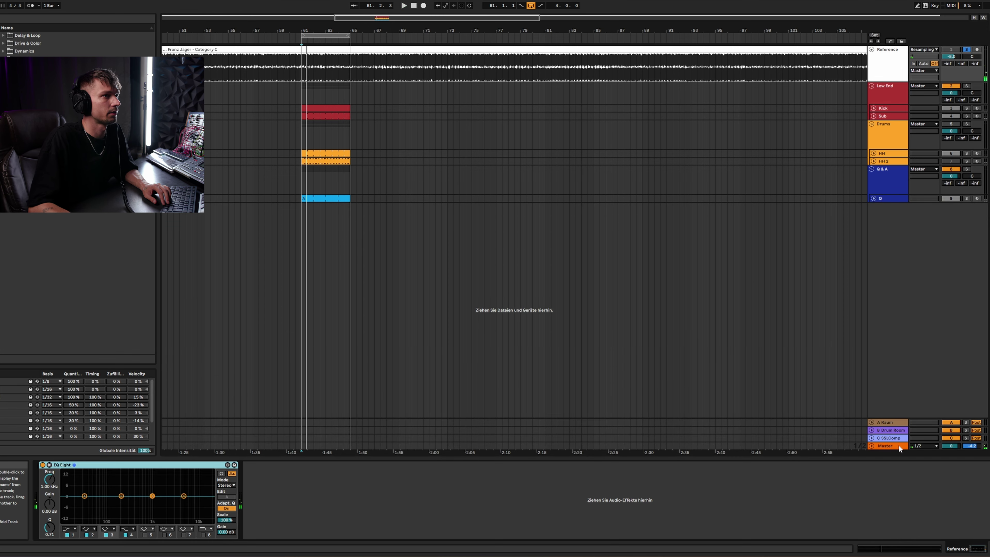
Route the Reference track's output to Ext. Out 1/2 and play the loop through it.
{"action": "left_click", "coordinate": [926, 71]}
{"action": "left_click", "coordinate": [924, 77]}
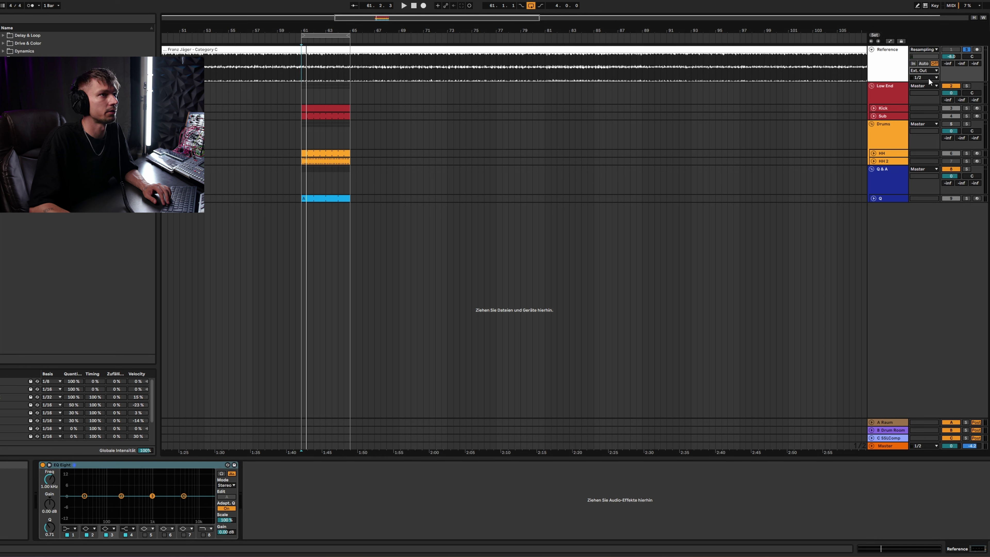
{"action": "key", "text": "space"}
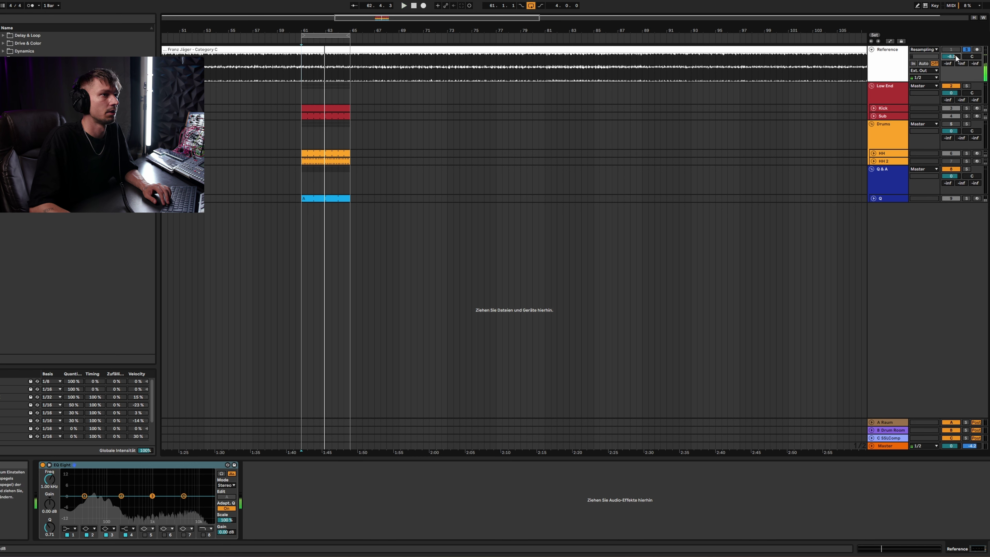
Add an EQ Eight to the Master track after Utility and Tonal Balance Control.
{"action": "left_click", "coordinate": [885, 445]}
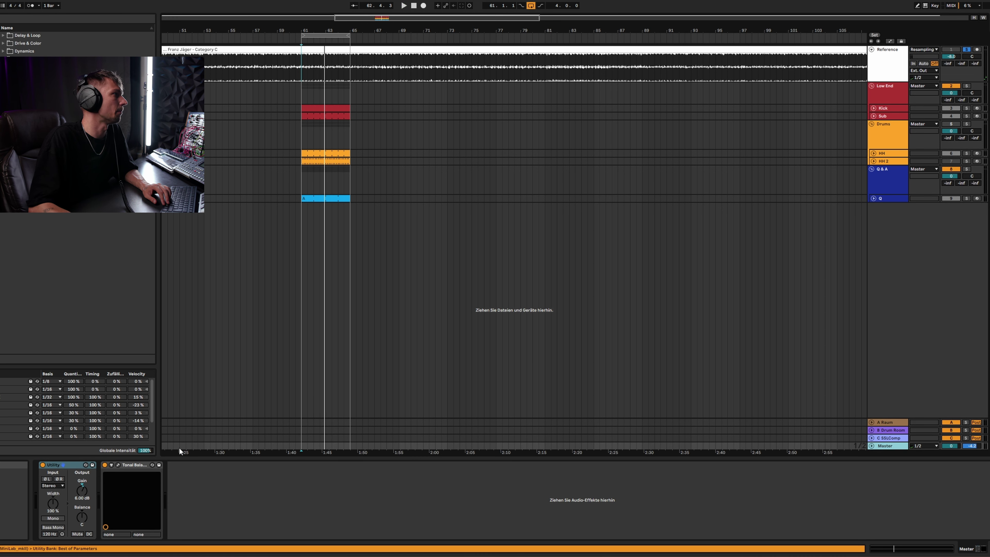
{"action": "left_click", "coordinate": [1, 35]}
{"action": "double_click", "coordinate": [26, 59]}
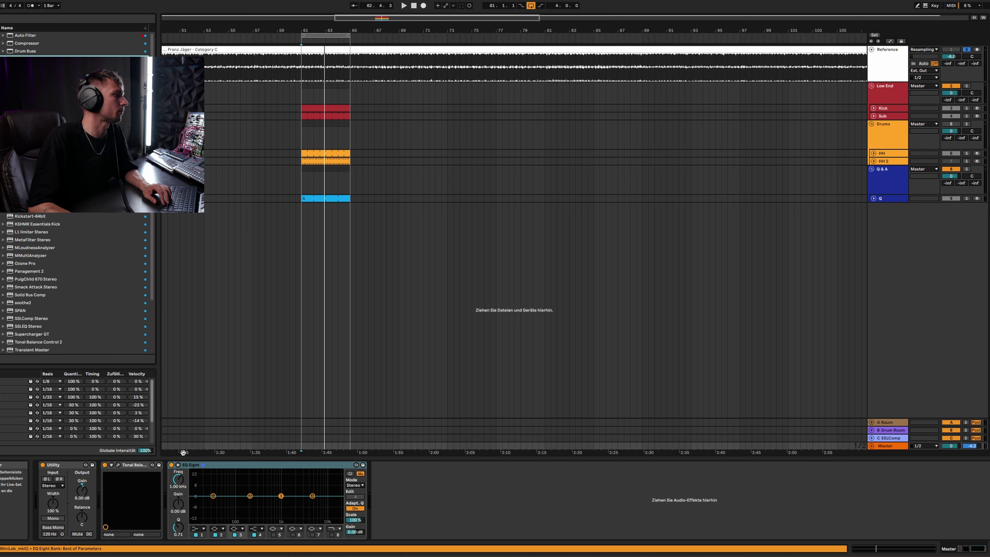
Play the loop and toggle the Reference track's solo to compare it by ear with the mix.
{"action": "key", "text": "space"}
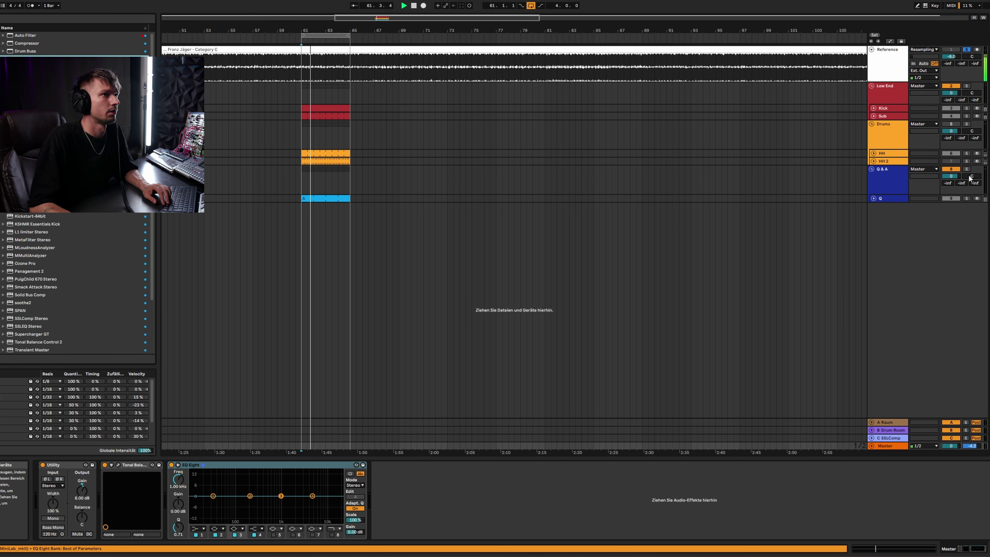
{"action": "left_click", "coordinate": [967, 49]}
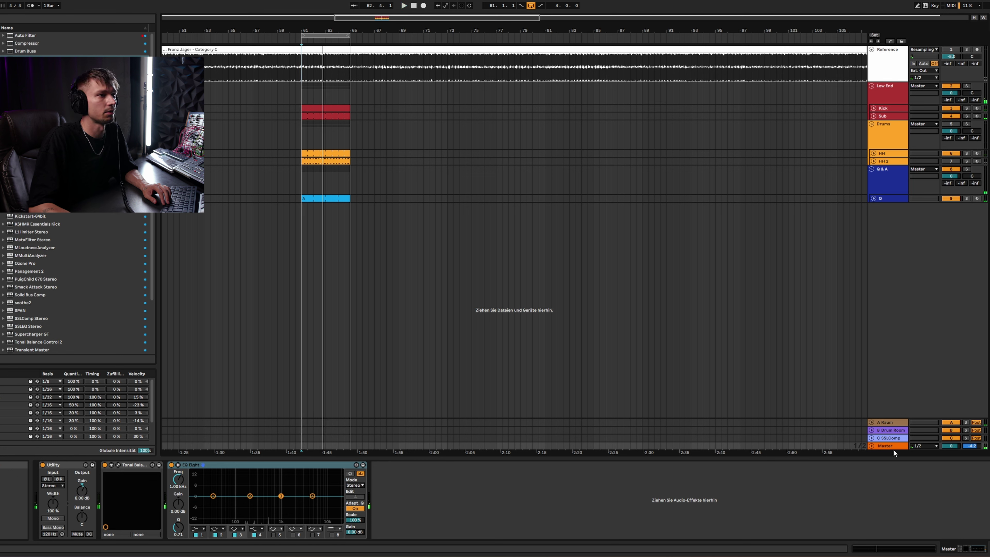
{"action": "left_click", "coordinate": [901, 77]}
{"action": "key", "text": "space"}
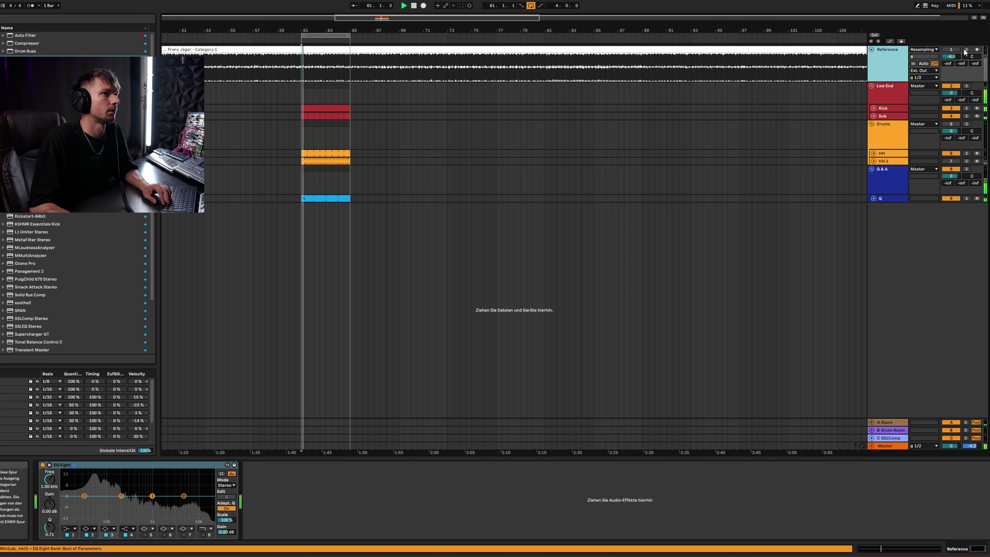
{"action": "left_click", "coordinate": [967, 50]}
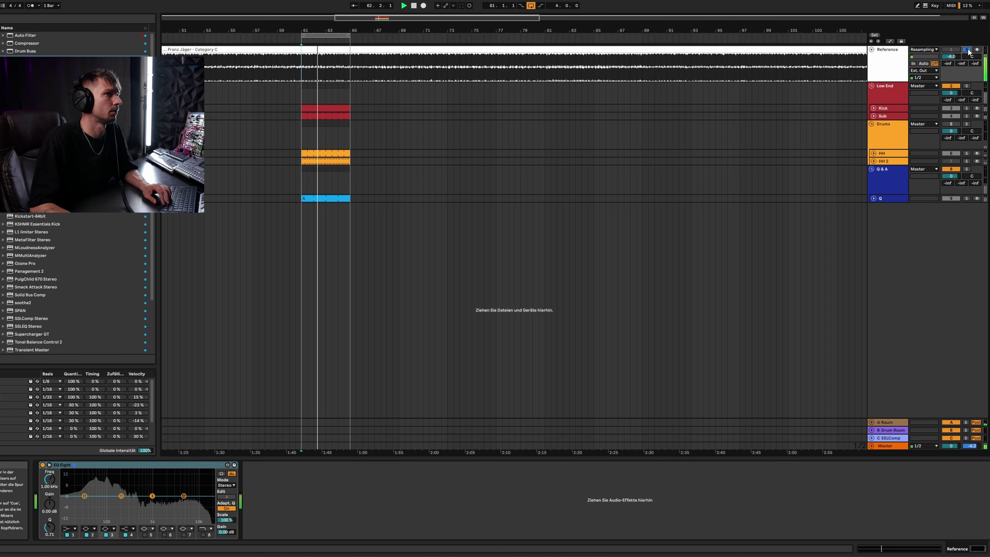
Set the Reference track's volume to -4.0 dB and resume playback.
{"action": "left_click", "coordinate": [956, 57]}
{"action": "type", "text": "-4"}
{"action": "key", "text": "Return"}
{"action": "key", "text": "space"}
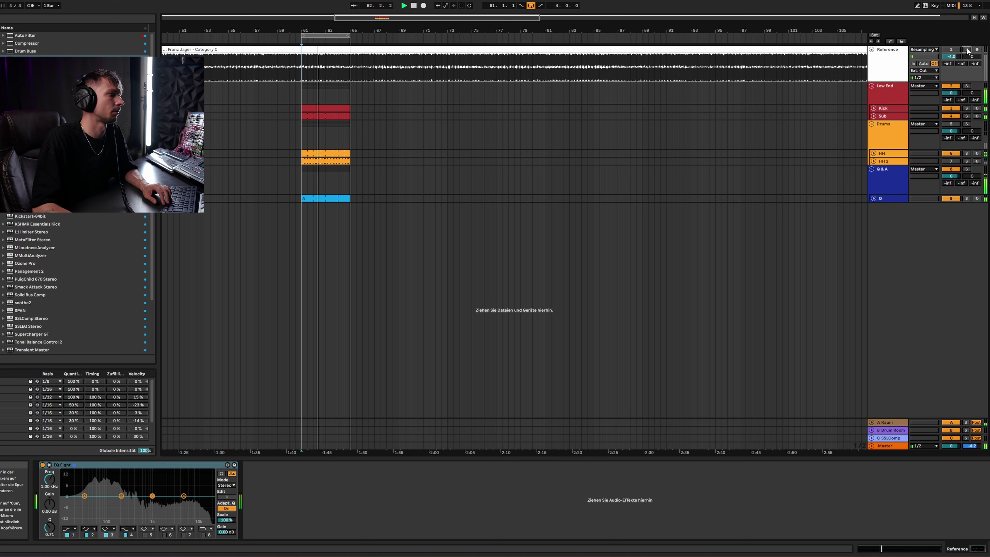
Compare the EQ Eight spectrum of the Master track with that of the Reference track while the loop plays.
{"action": "left_click", "coordinate": [898, 447]}
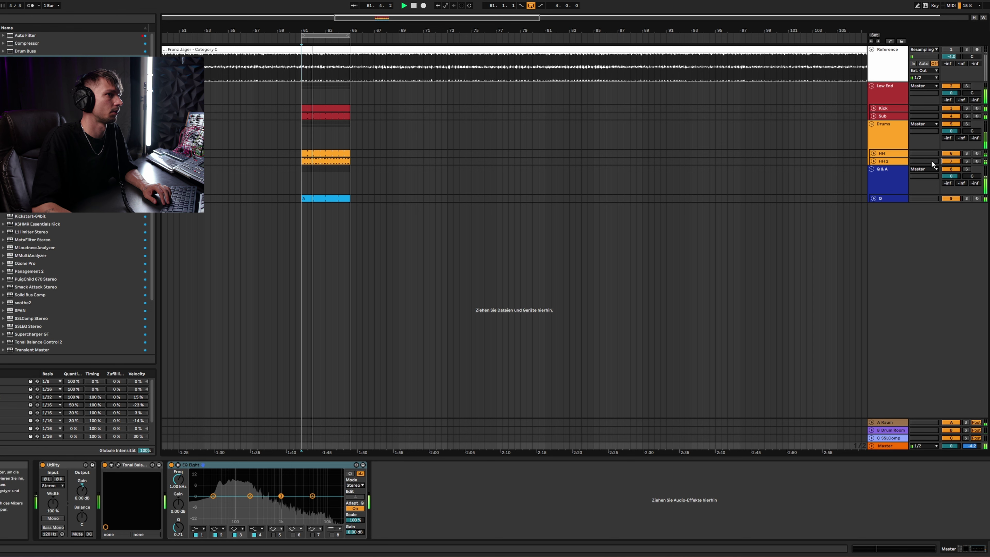
{"action": "left_click", "coordinate": [890, 161]}
{"action": "left_click", "coordinate": [887, 153]}
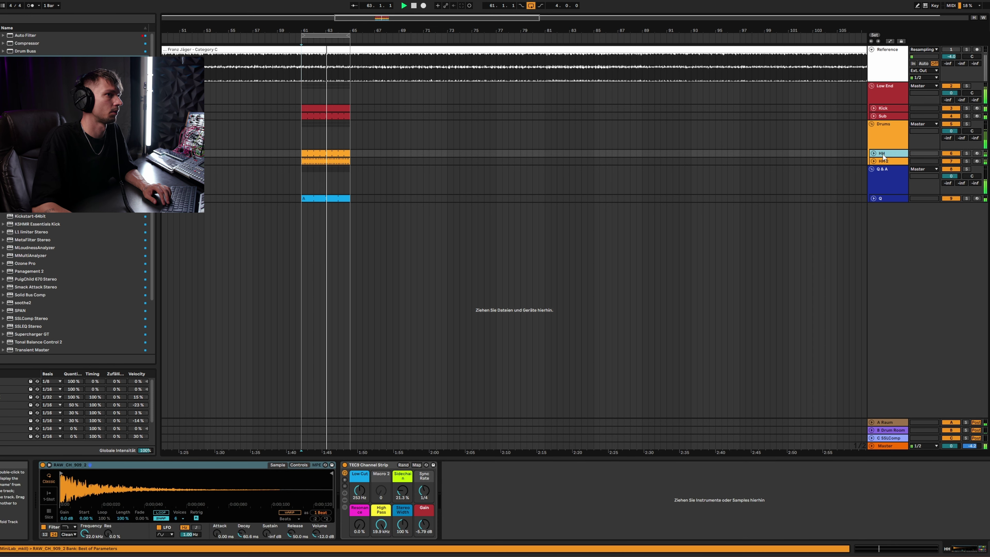
{"action": "left_click", "coordinate": [887, 446]}
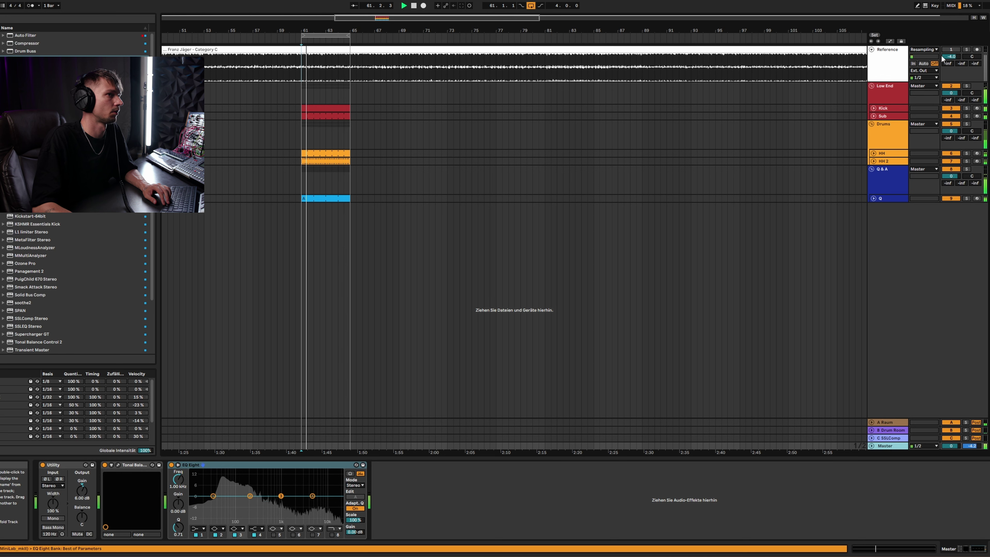
{"action": "left_click", "coordinate": [888, 59]}
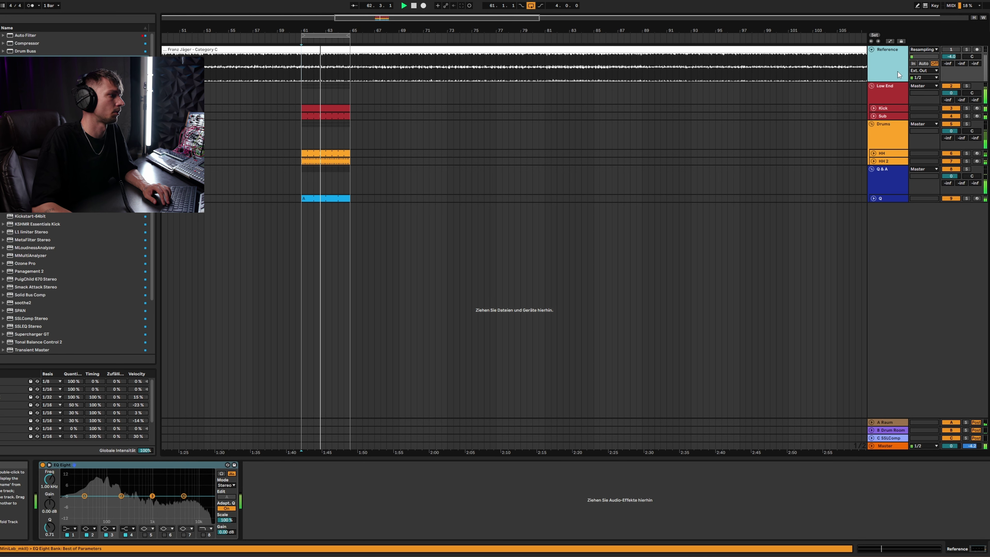
{"action": "left_click", "coordinate": [895, 445]}
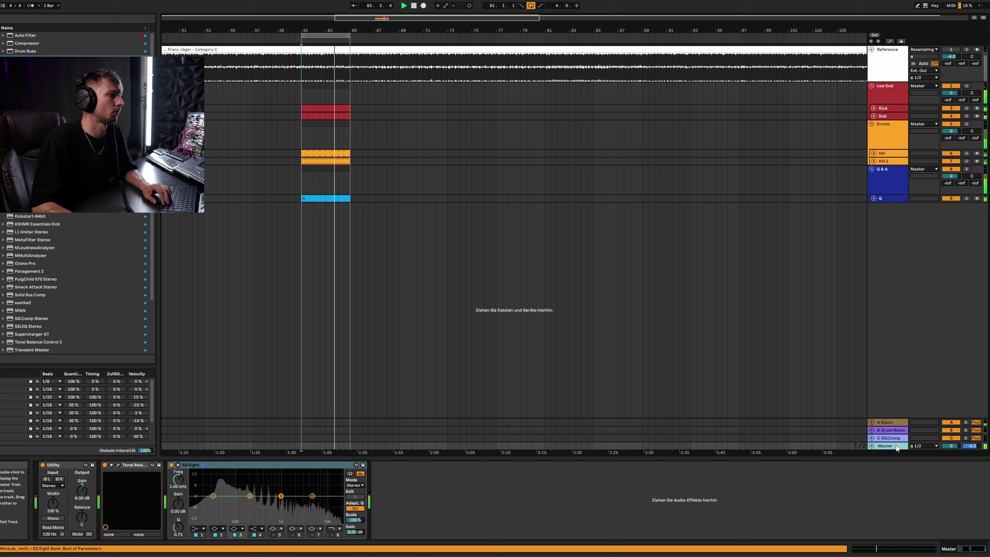
{"action": "left_click", "coordinate": [894, 63]}
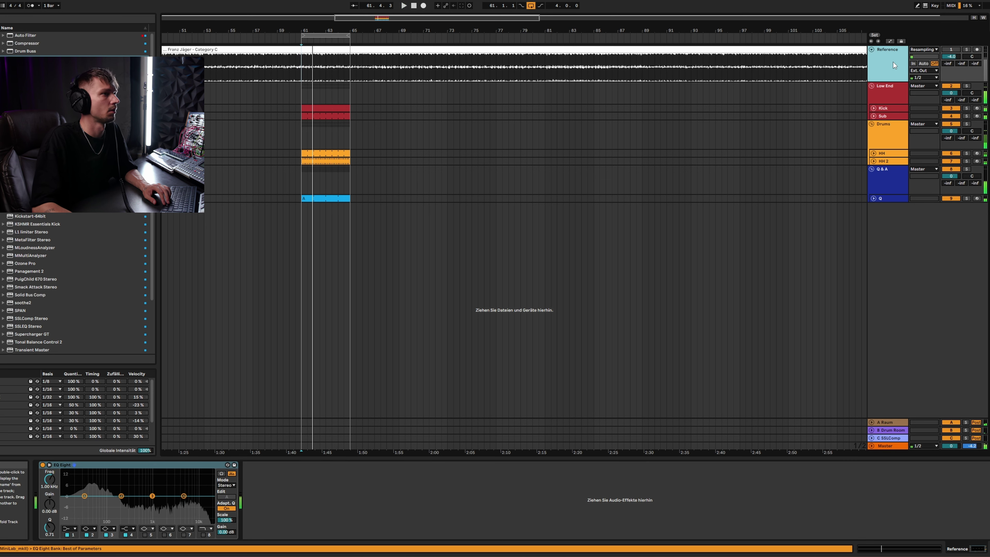
{"action": "left_click", "coordinate": [891, 445]}
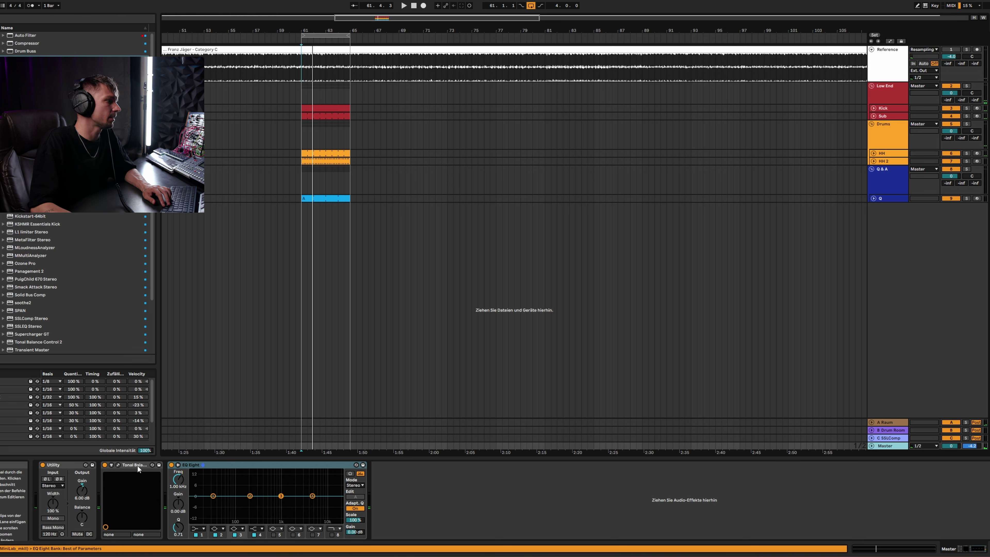
{"action": "key", "text": "space"}
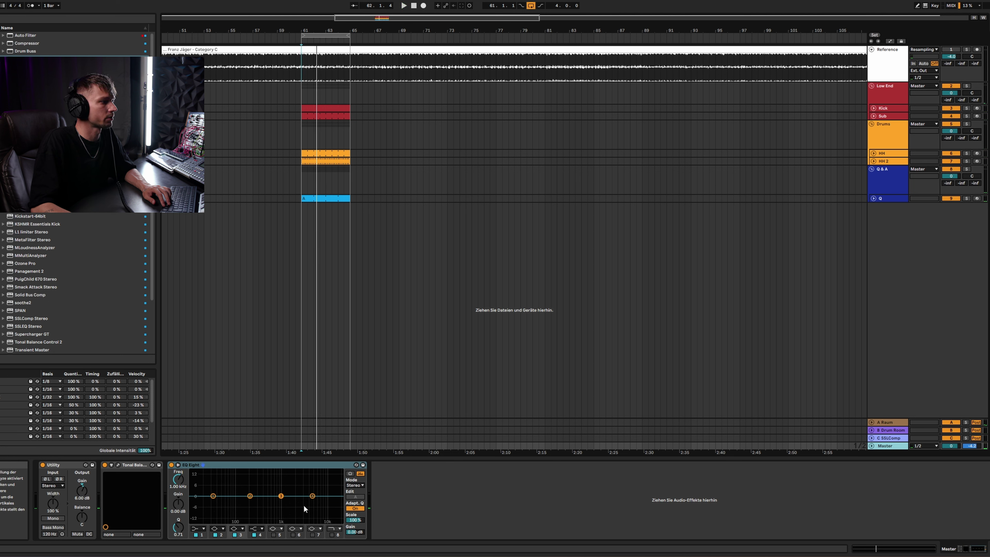
Examine the Master track's spectrum in the expanded EQ Eight display, and check the Reference track's spectrum against it.
{"action": "left_click", "coordinate": [178, 464]}
{"action": "key", "text": "space"}
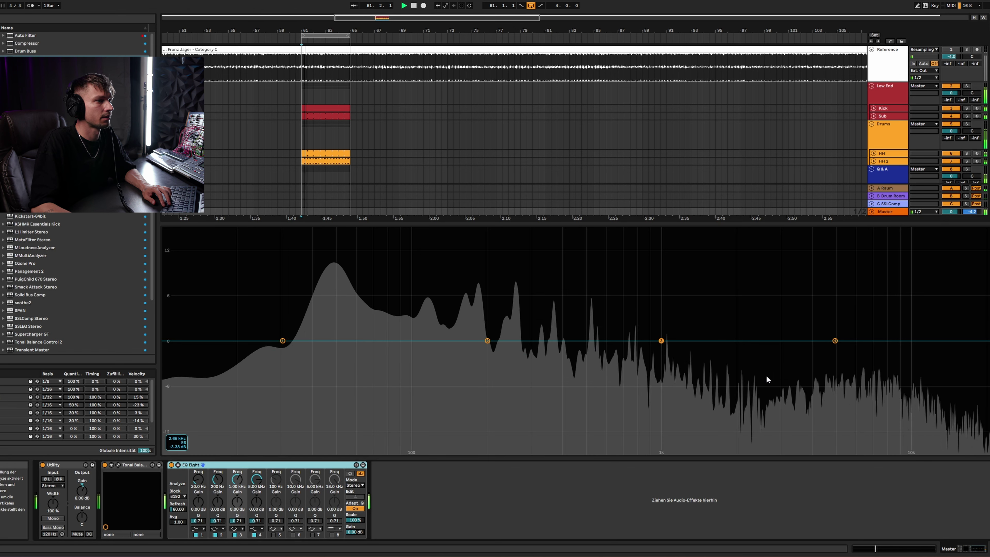
{"action": "key", "text": "space"}
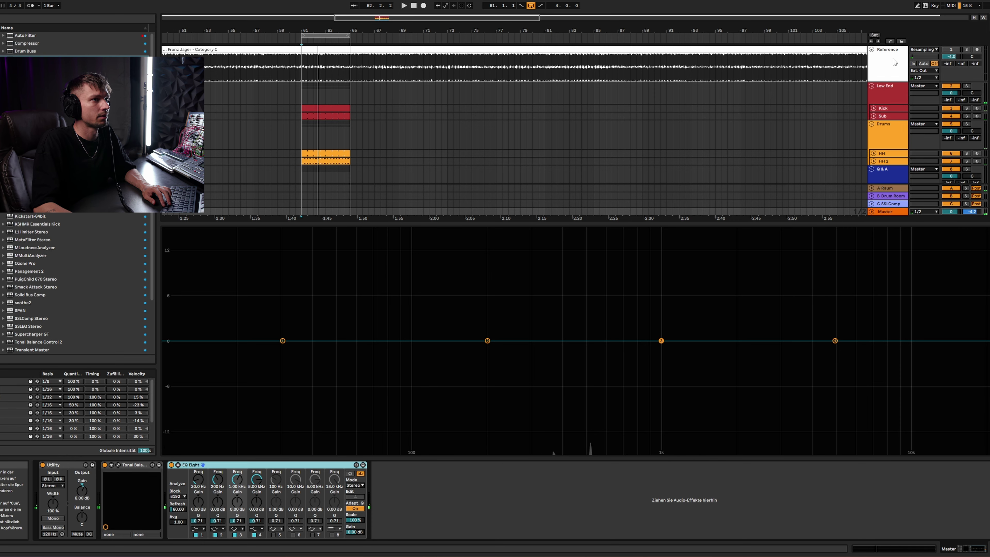
{"action": "left_click", "coordinate": [885, 59]}
{"action": "key", "text": "space"}
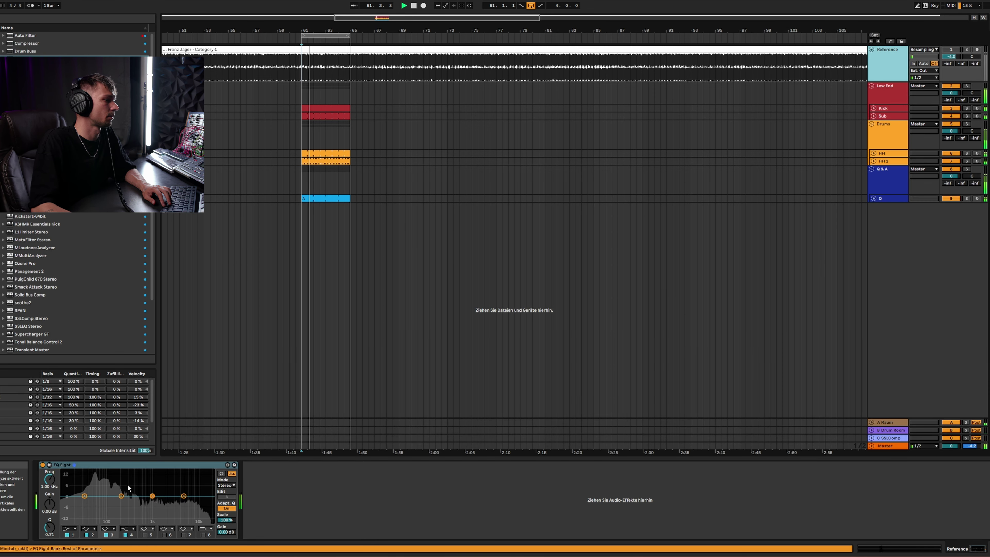
{"action": "key", "text": "space"}
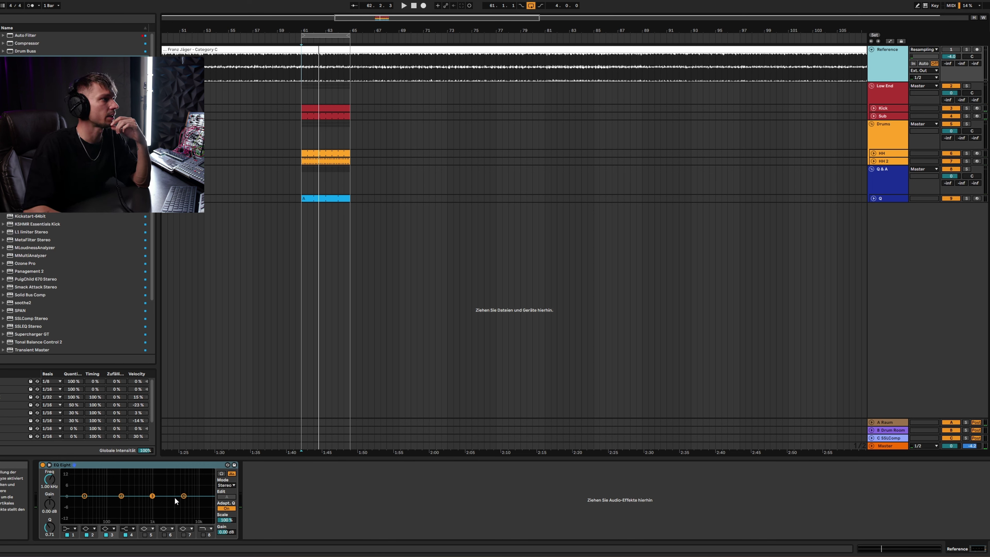
Add the SPAN analyzer to the Reference track after its EQ Eight and reposition the plug-in window.
{"action": "left_click", "coordinate": [884, 140]}
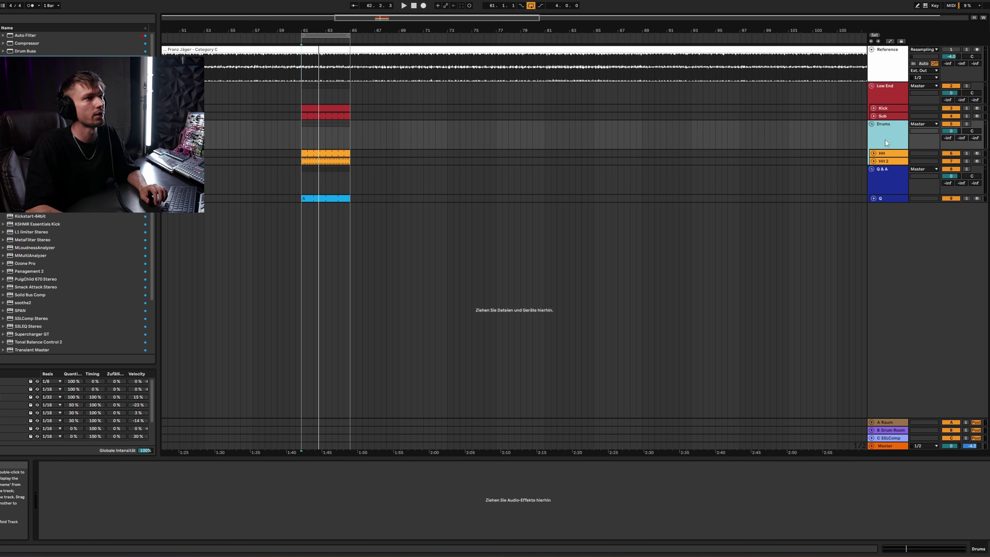
{"action": "left_click", "coordinate": [897, 58]}
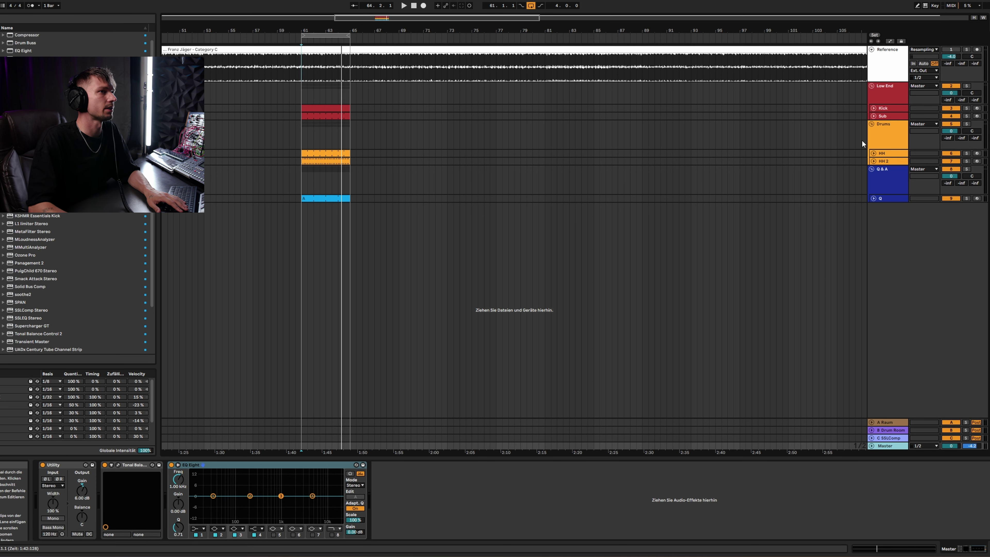
{"action": "left_click", "coordinate": [888, 62]}
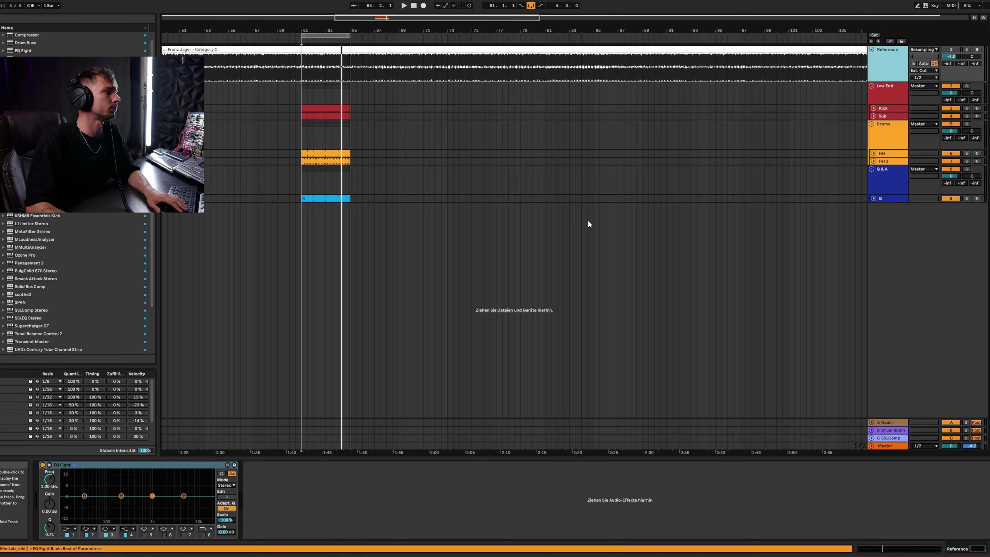
{"action": "scroll", "coordinate": [60, 299], "scroll_direction": "down", "scroll_amount": 1}
{"action": "double_click", "coordinate": [55, 286]}
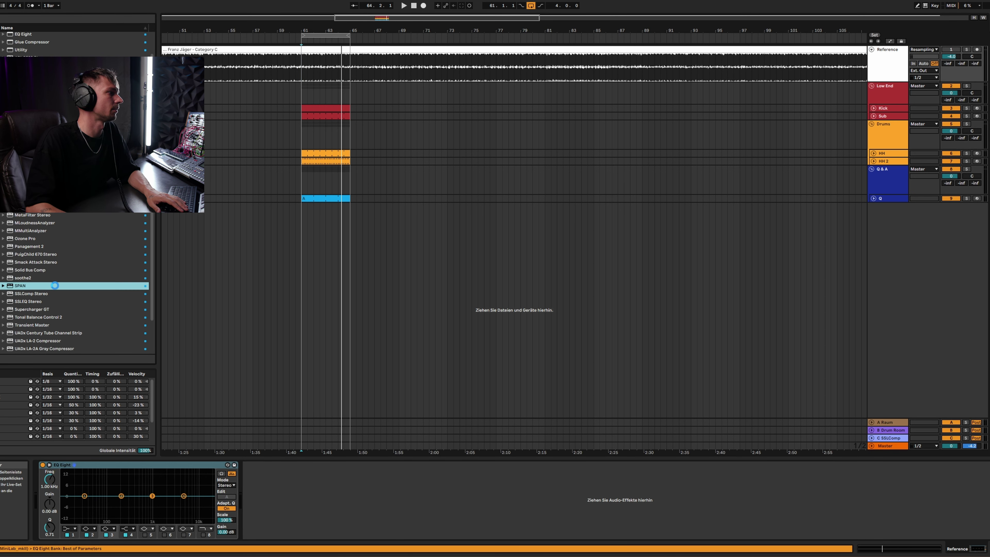
{"action": "left_click_drag", "start_coordinate": [529, 84], "coordinate": [581, 93]}
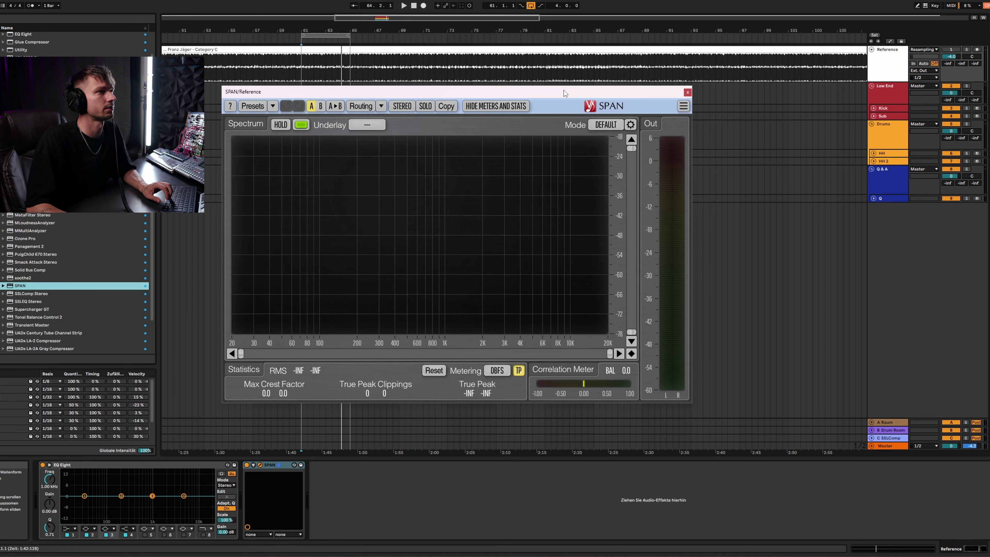
Move the SPAN window higher over the arrangement and play the loop with the Reference track soloed to examine its spectrum.
{"action": "key", "text": "space"}
{"action": "key", "text": "space"}
{"action": "left_click_drag", "start_coordinate": [565, 89], "coordinate": [588, 91]}
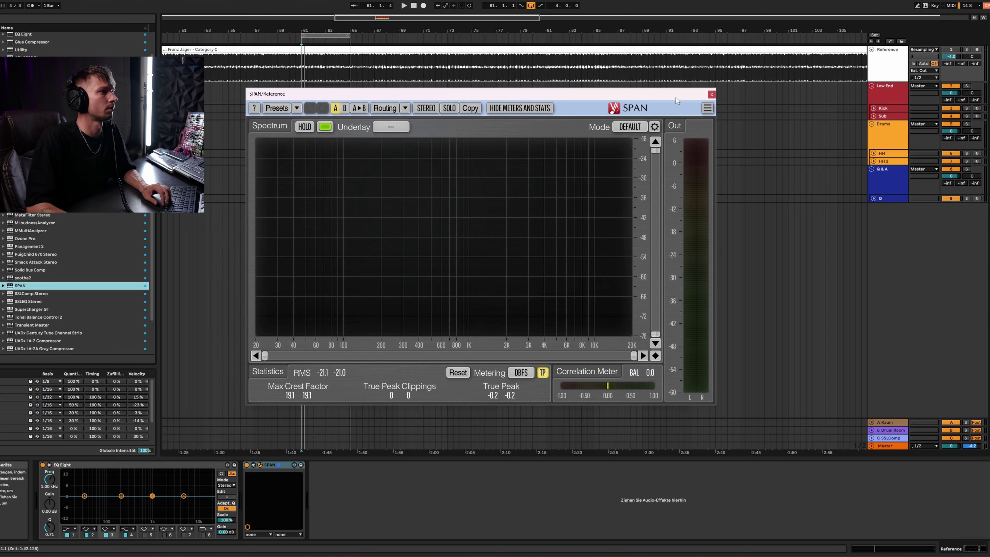
{"action": "left_click_drag", "start_coordinate": [499, 94], "coordinate": [526, 81]}
{"action": "key", "text": "space"}
{"action": "left_click", "coordinate": [887, 63]}
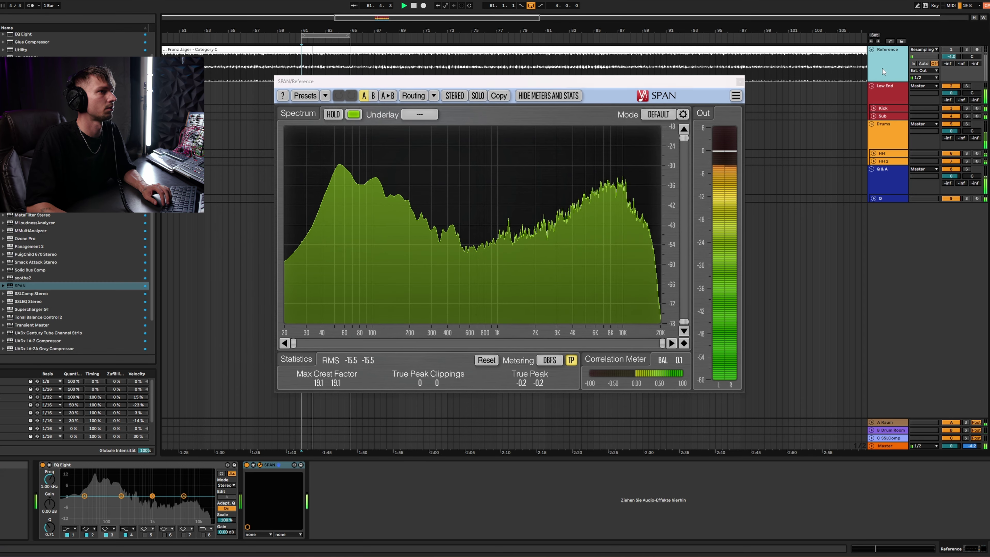
{"action": "left_click", "coordinate": [966, 49]}
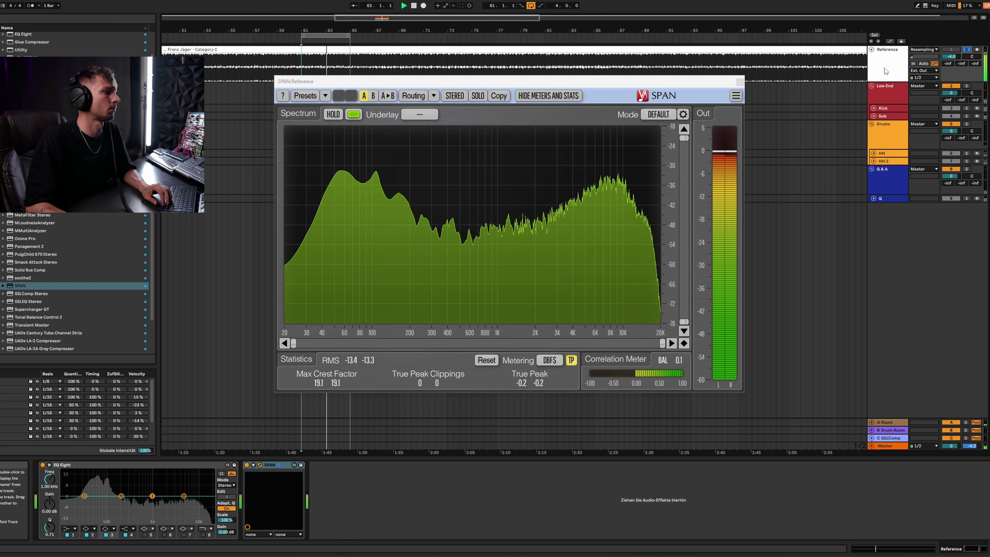
Add the SPAN analyzer to the Master track and play the loop with the Reference track's solo turned off.
{"action": "key", "text": "space"}
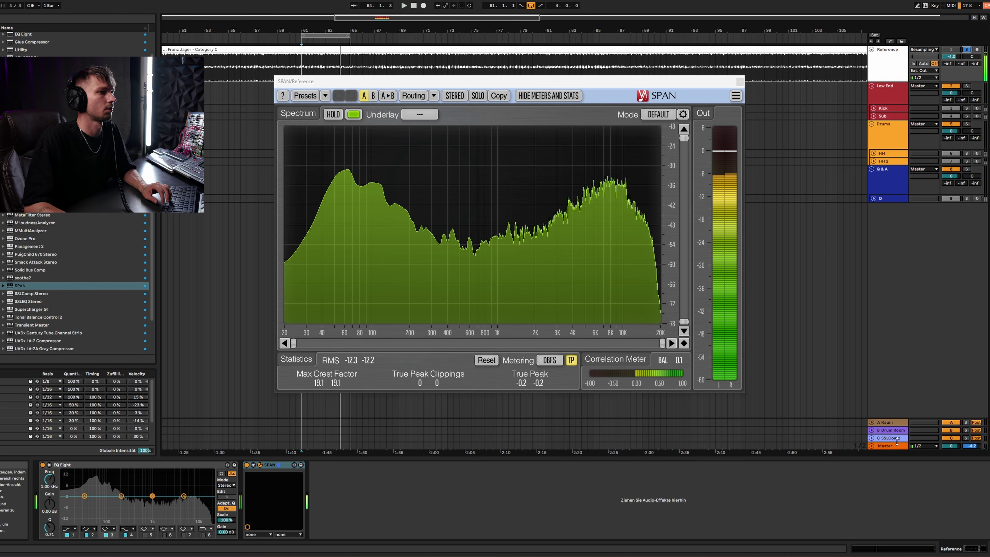
{"action": "left_click", "coordinate": [896, 446]}
{"action": "double_click", "coordinate": [93, 287]}
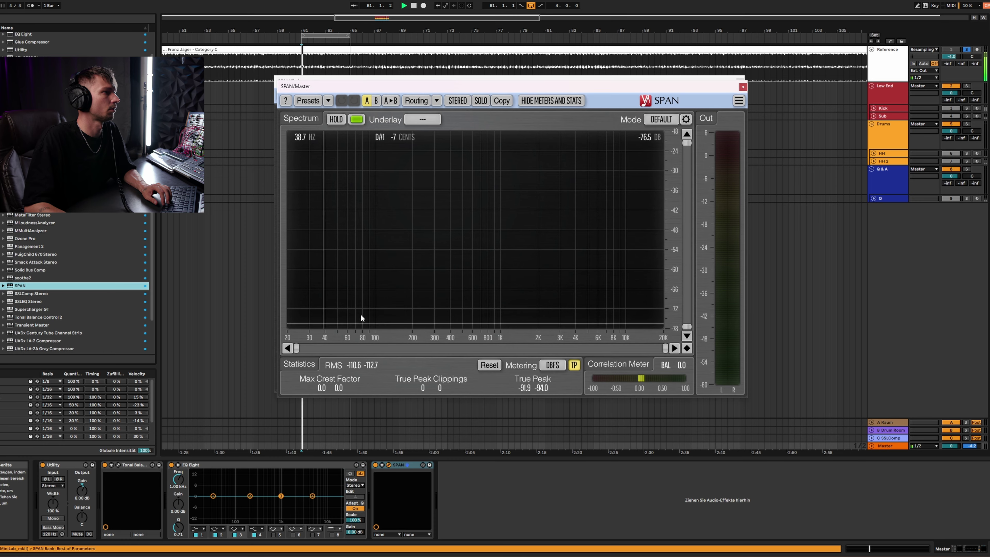
{"action": "left_click", "coordinate": [969, 49]}
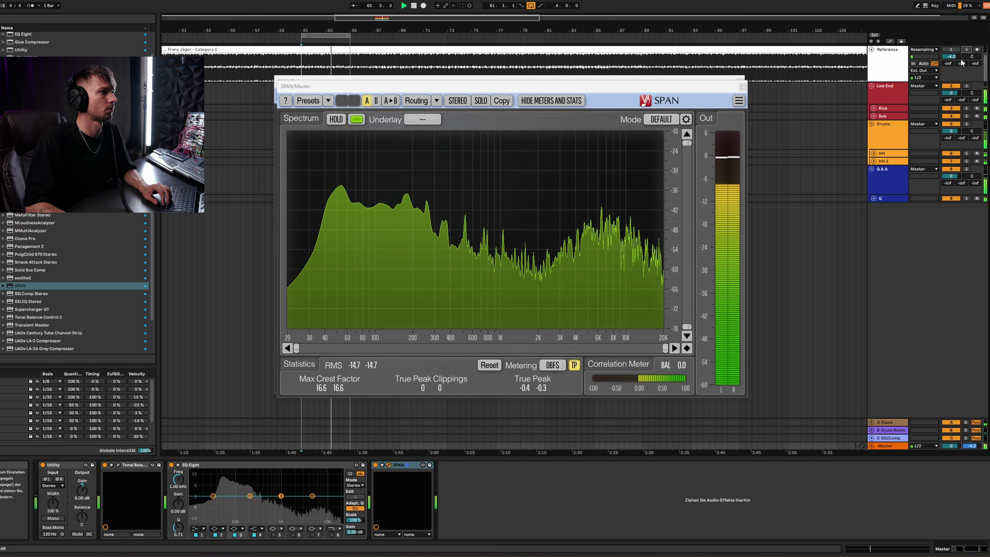
Place the Reference and Master SPAN windows side by side and hold the Master's spectrum to compare the two curves.
{"action": "left_click_drag", "start_coordinate": [643, 89], "coordinate": [889, 119]}
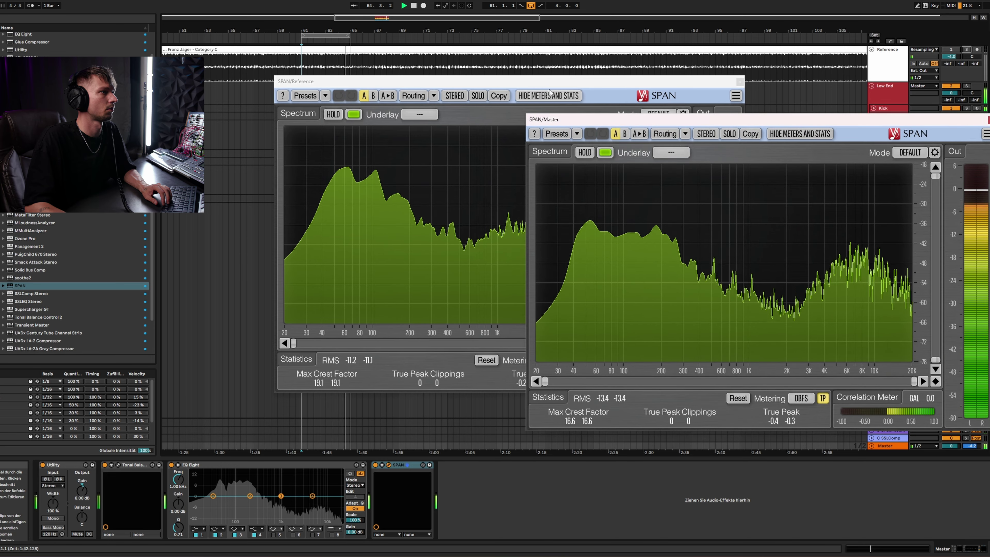
{"action": "left_click_drag", "start_coordinate": [515, 83], "coordinate": [271, 96]}
{"action": "left_click_drag", "start_coordinate": [651, 123], "coordinate": [627, 96]}
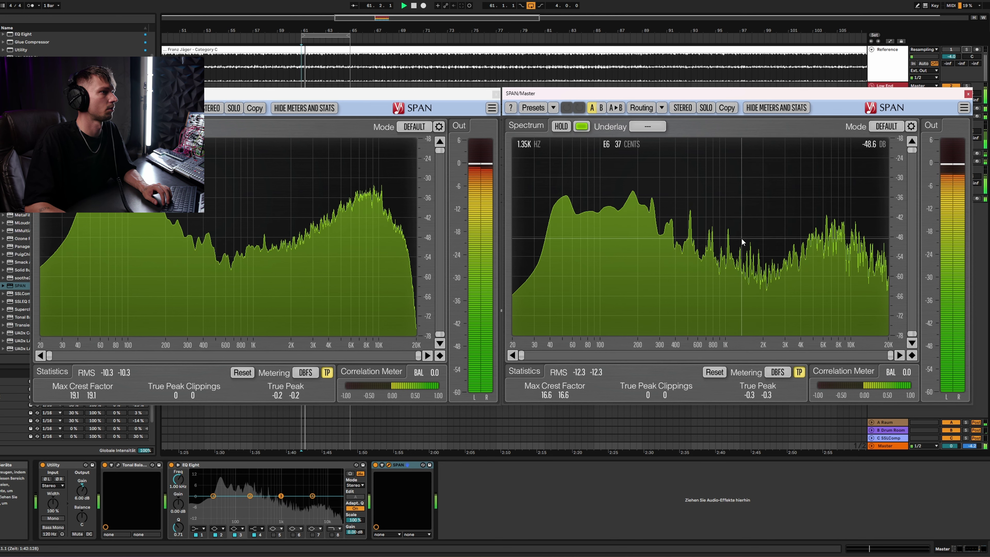
{"action": "left_click", "coordinate": [562, 126]}
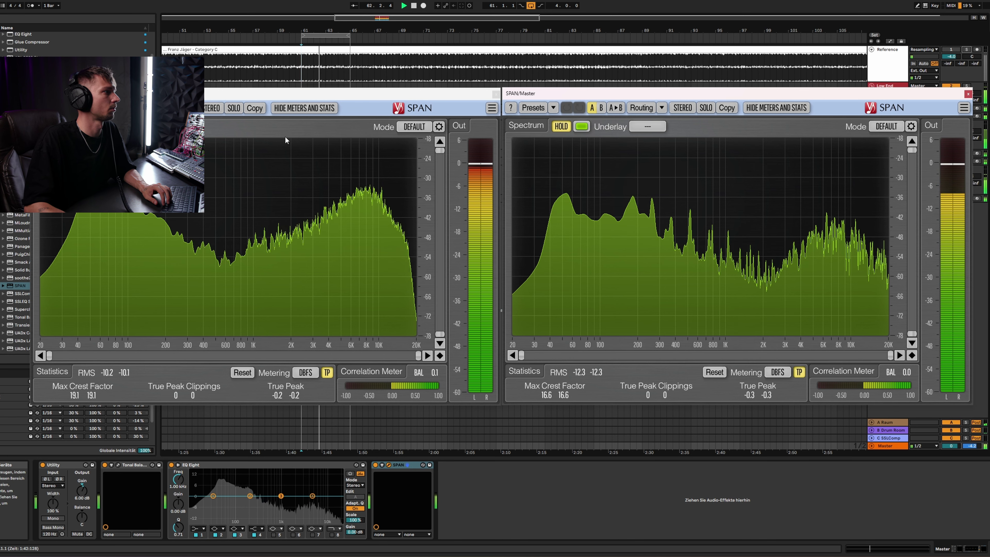
{"action": "key", "text": "space"}
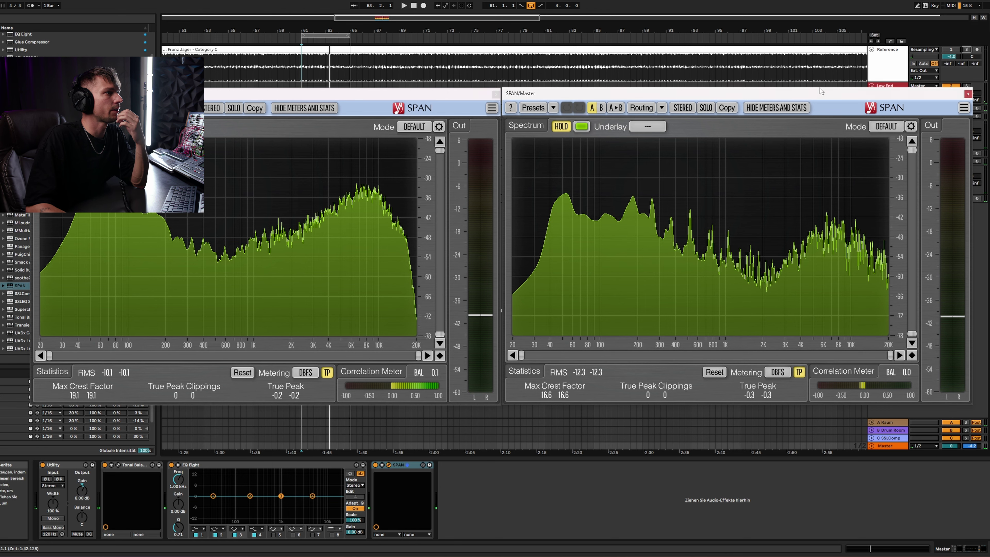
{"action": "left_click_drag", "start_coordinate": [820, 90], "coordinate": [819, 88]}
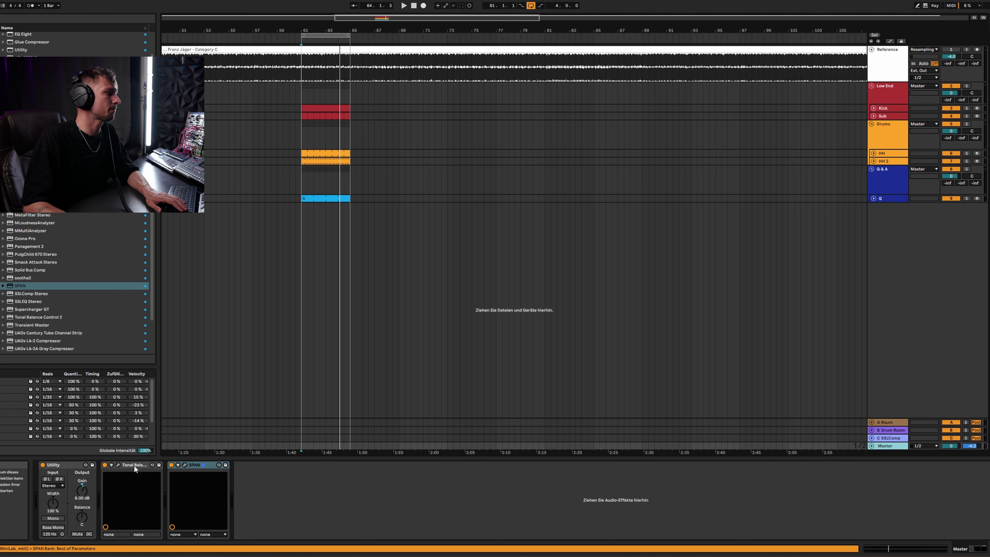
Move SPAN ahead of Tonal Balance Control on the Master track, and check the soloed Reference track in its own SPAN window before closing it.
{"action": "left_click_drag", "start_coordinate": [195, 465], "coordinate": [107, 467]}
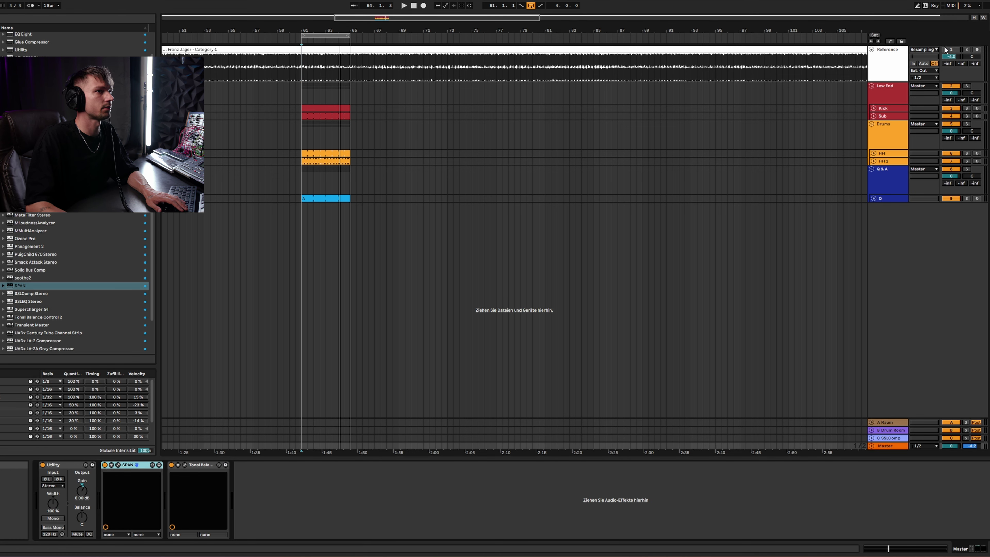
{"action": "left_click", "coordinate": [967, 50]}
{"action": "key", "text": "space"}
{"action": "left_click", "coordinate": [260, 465]}
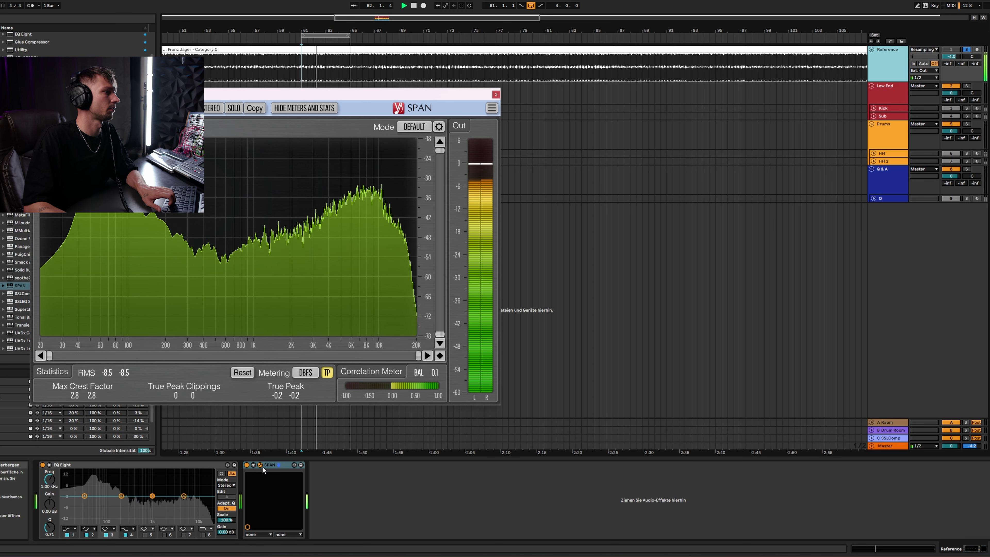
{"action": "key", "text": "space"}
{"action": "left_click", "coordinate": [496, 94]}
Set band 1 of the Reference track's EQ Eight to a low cut at about 1.47 kHz and play the isolated highs.
{"action": "left_click", "coordinate": [148, 466]}
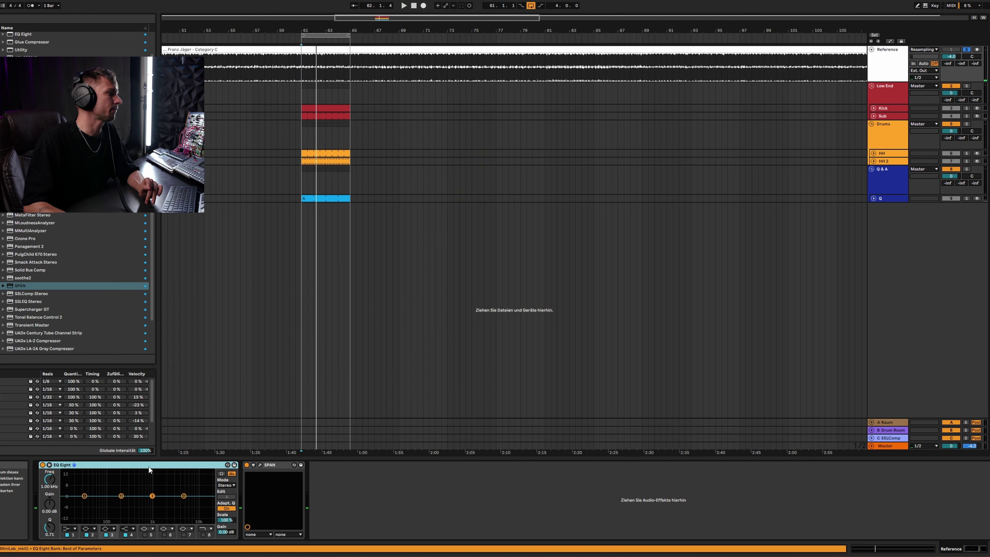
{"action": "left_click", "coordinate": [71, 529]}
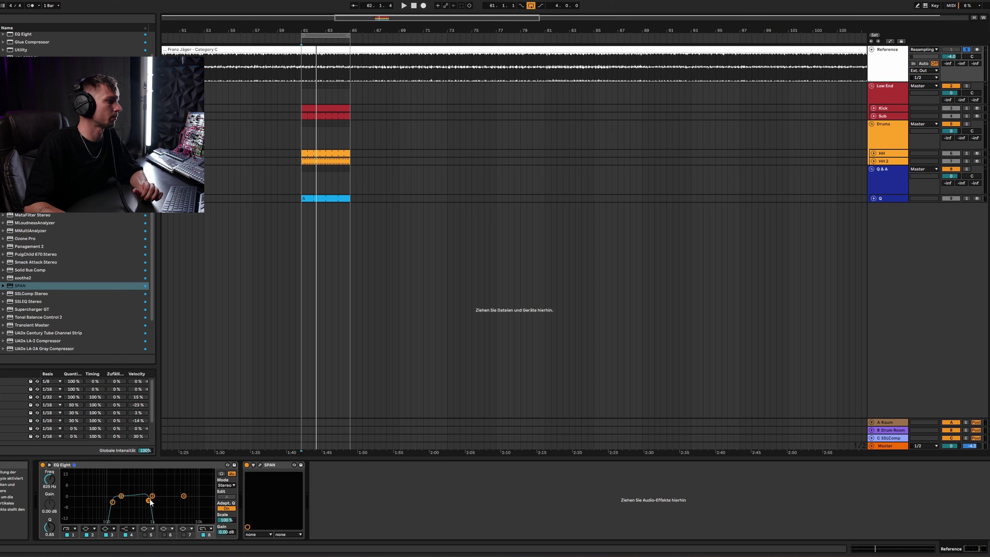
{"action": "key", "text": "space"}
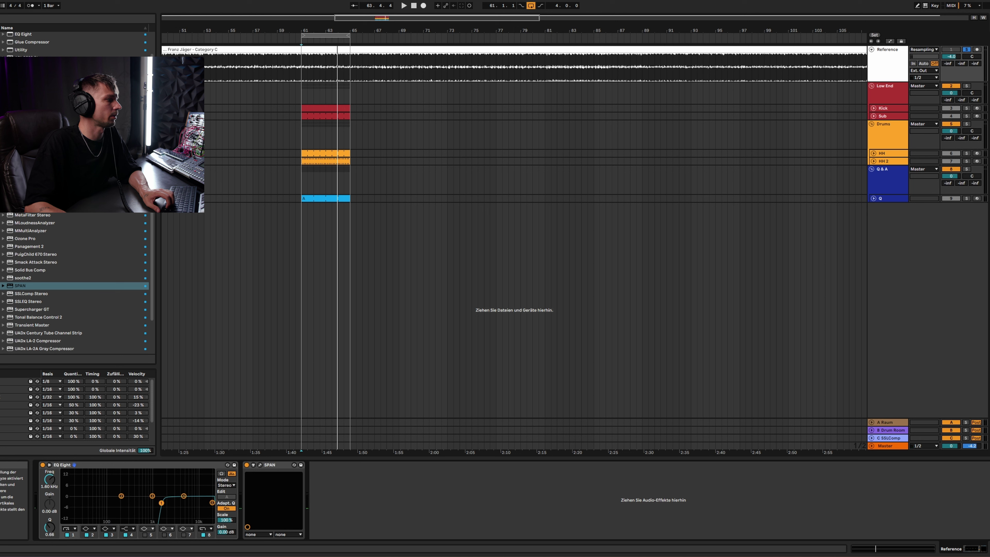
{"action": "key", "text": "space"}
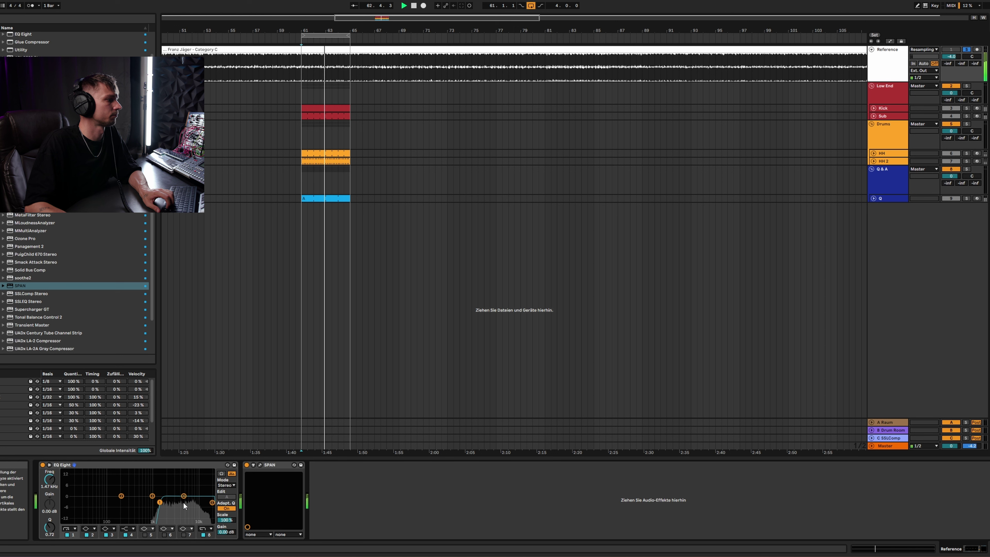
{"action": "key", "text": "space"}
Isolate the Reference's lower range with the low cut at 10 Hz and high cut at about 464 Hz, and compare it against the mix.
{"action": "left_click_drag", "start_coordinate": [159, 502], "coordinate": [125, 503]}
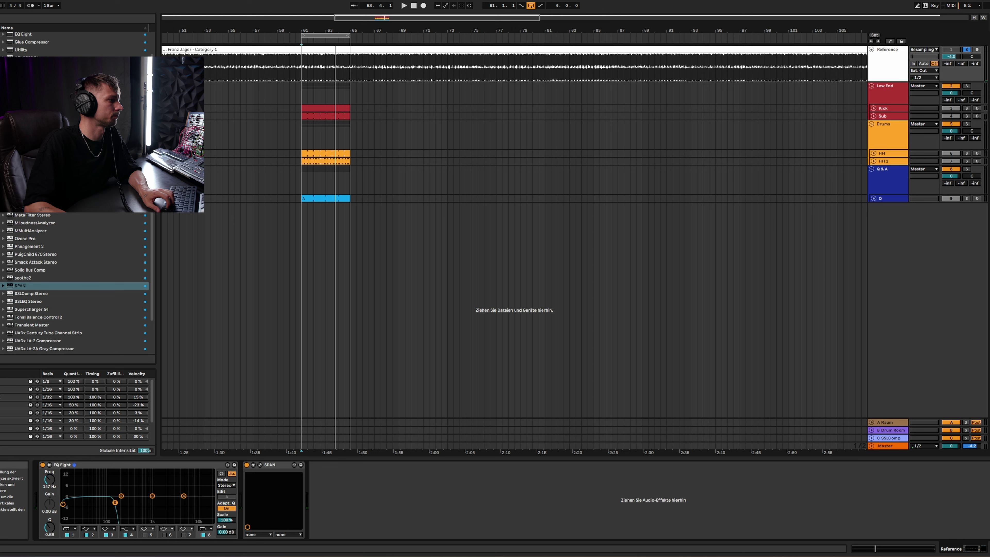
{"action": "key", "text": "space"}
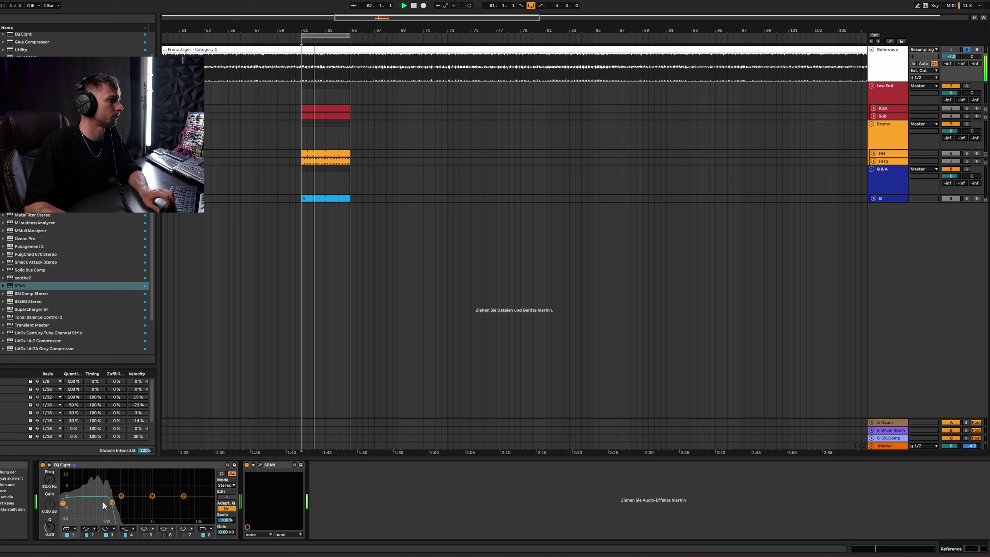
{"action": "left_click_drag", "start_coordinate": [114, 503], "coordinate": [137, 502]}
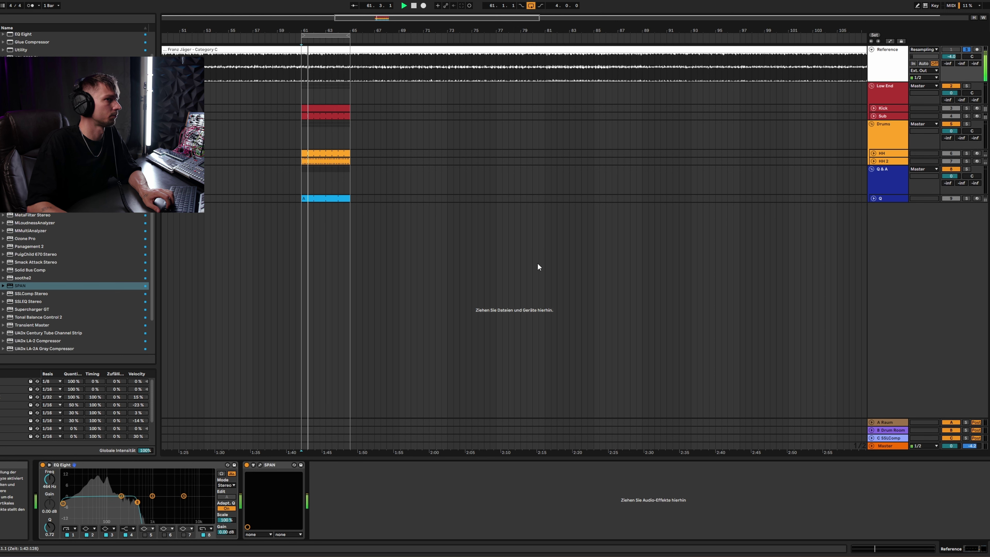
{"action": "left_click", "coordinate": [966, 50]}
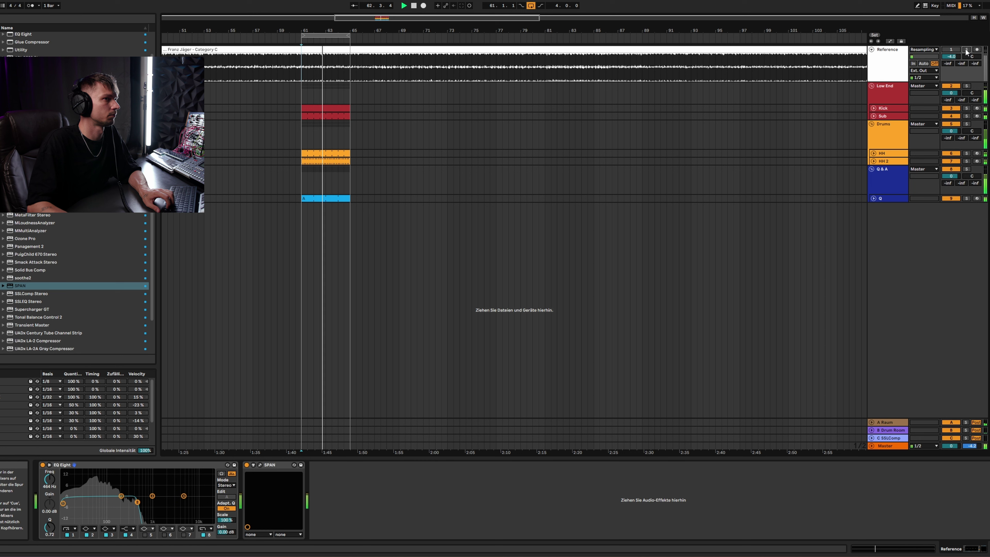
{"action": "left_click", "coordinate": [967, 49]}
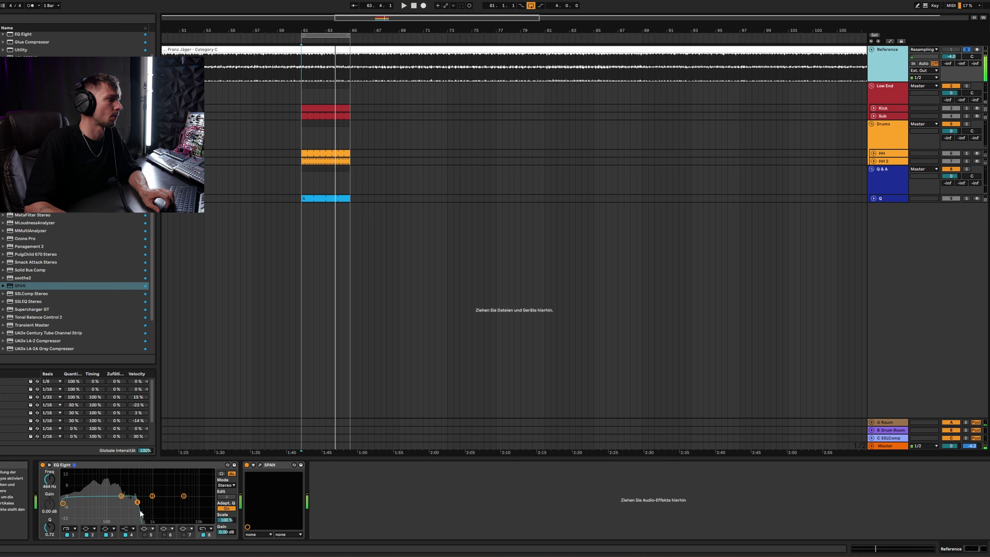
Set the Reference's EQ Eight low cut to about 1.07 kHz, and play its highs soloed and together with the mix.
{"action": "left_click", "coordinate": [167, 504]}
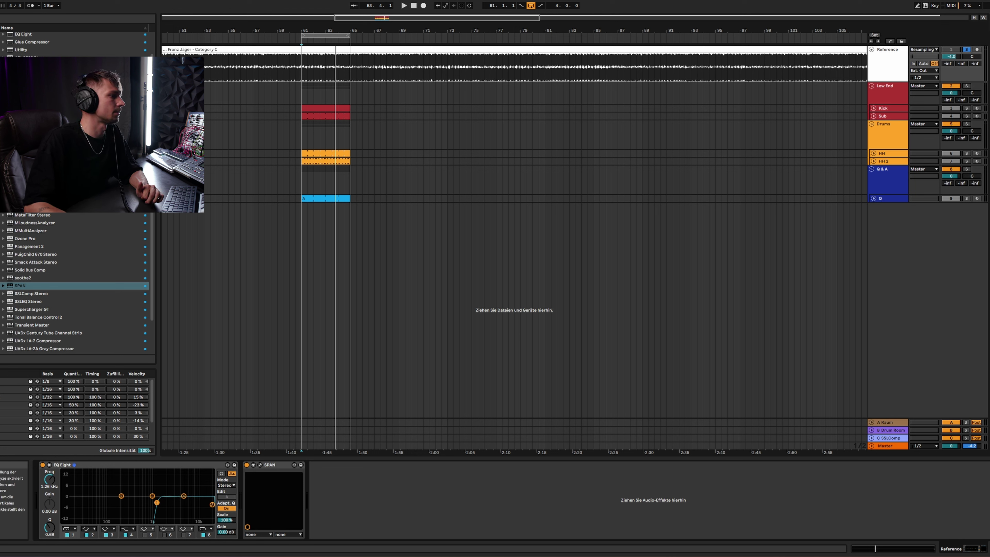
{"action": "left_click", "coordinate": [212, 504]}
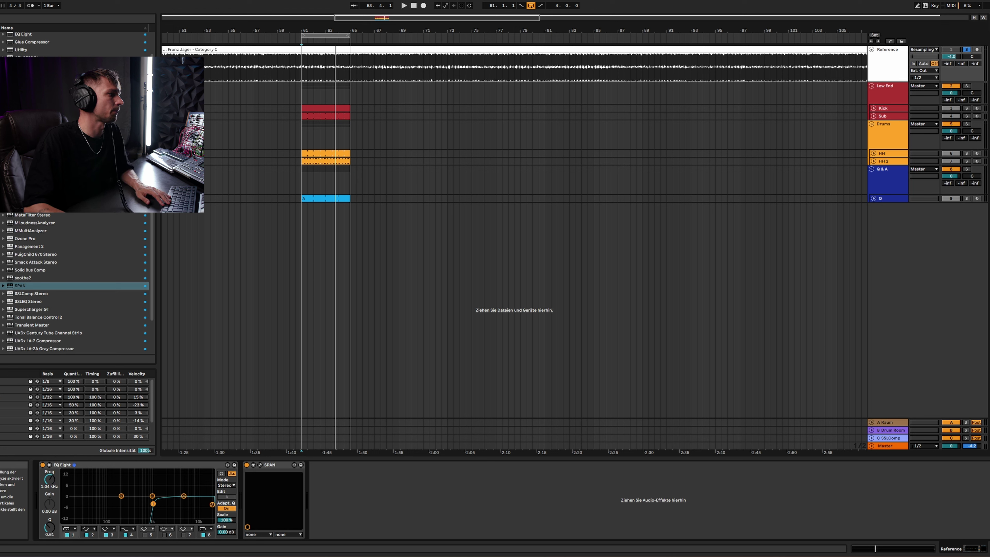
{"action": "key", "text": "space"}
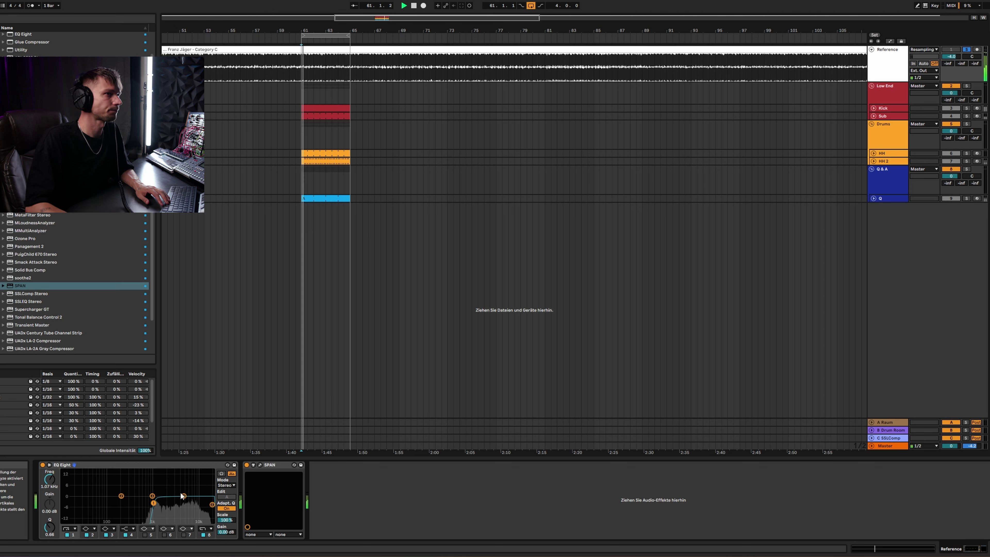
{"action": "left_click", "coordinate": [967, 49]}
{"action": "left_click", "coordinate": [950, 49]}
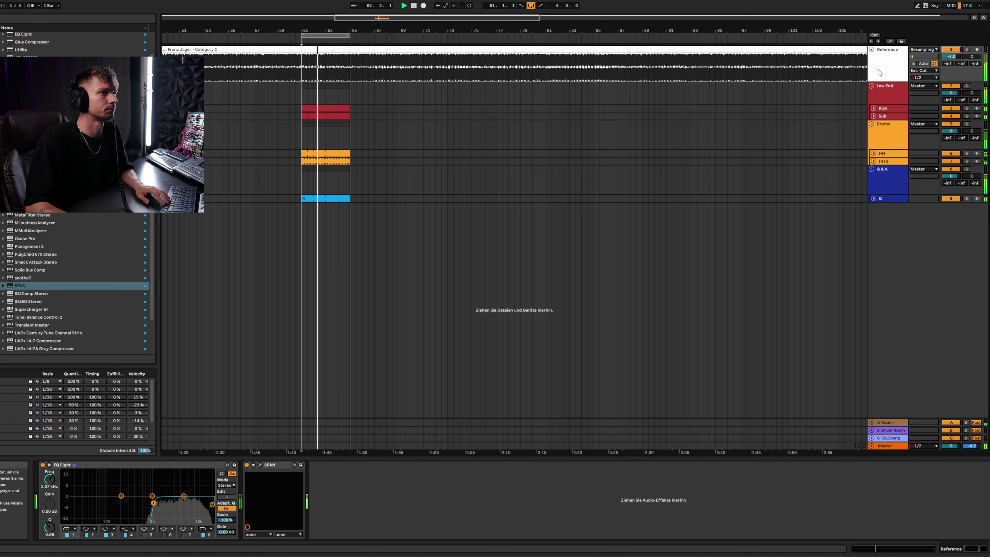
{"action": "left_click", "coordinate": [881, 72]}
Solo the Reference track again and set its EQ Eight low cut to about 1.18 kHz.
{"action": "left_click_drag", "start_coordinate": [228, 532], "coordinate": [228, 541]}
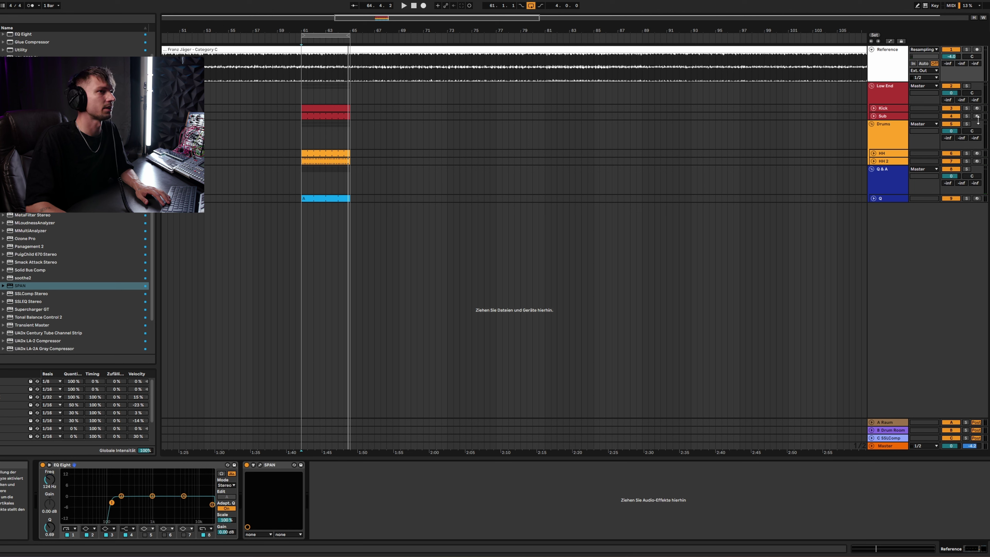
{"action": "left_click", "coordinate": [967, 50]}
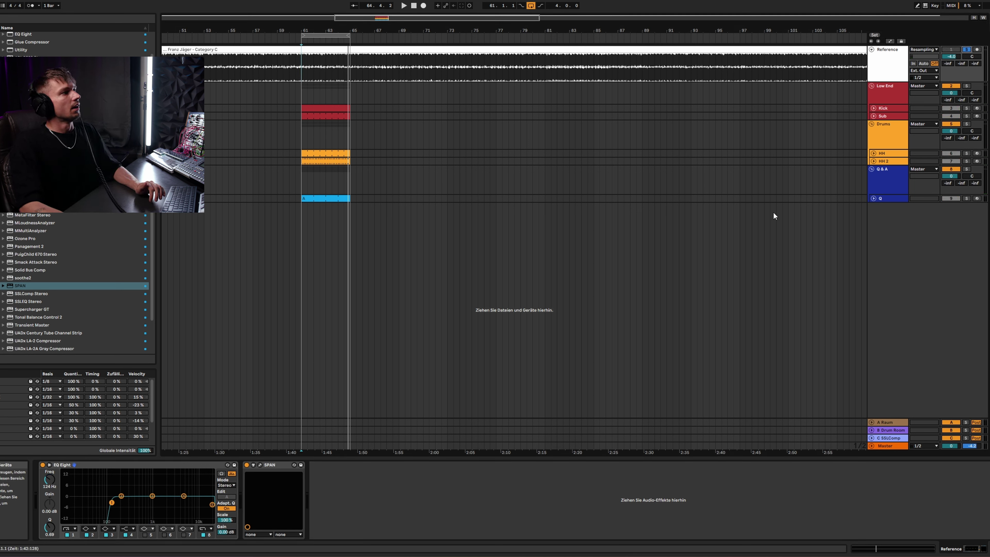
{"action": "scroll", "coordinate": [60, 300], "scroll_direction": "up", "scroll_amount": 3}
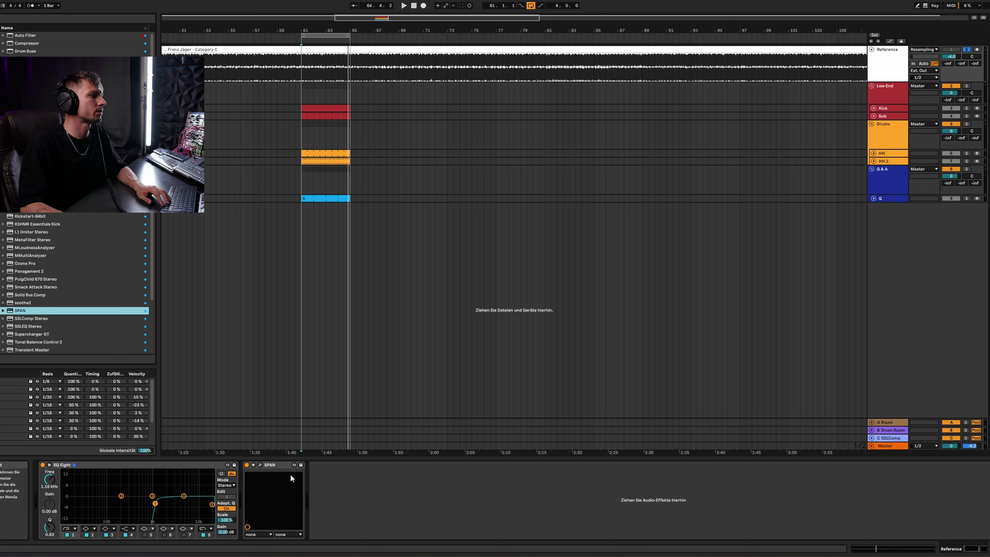
Open the Reference track's SPAN, move its window over the middle of the arrangement and play the filtered reference.
{"action": "left_click", "coordinate": [279, 464]}
{"action": "left_click", "coordinate": [212, 465]}
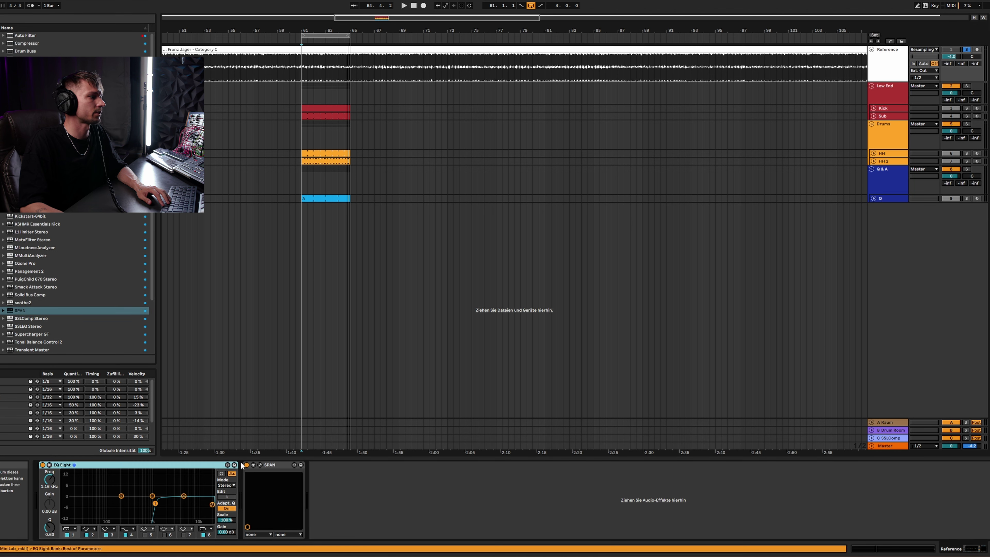
{"action": "left_click", "coordinate": [285, 464]}
{"action": "left_click", "coordinate": [259, 465]}
{"action": "key", "text": "space"}
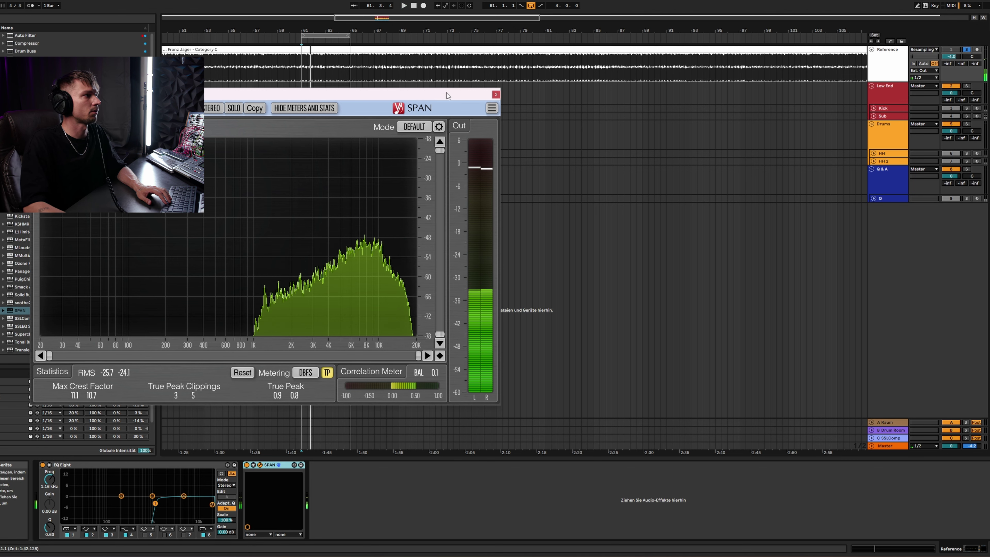
{"action": "left_click_drag", "start_coordinate": [449, 95], "coordinate": [791, 111]}
{"action": "key", "text": "space"}
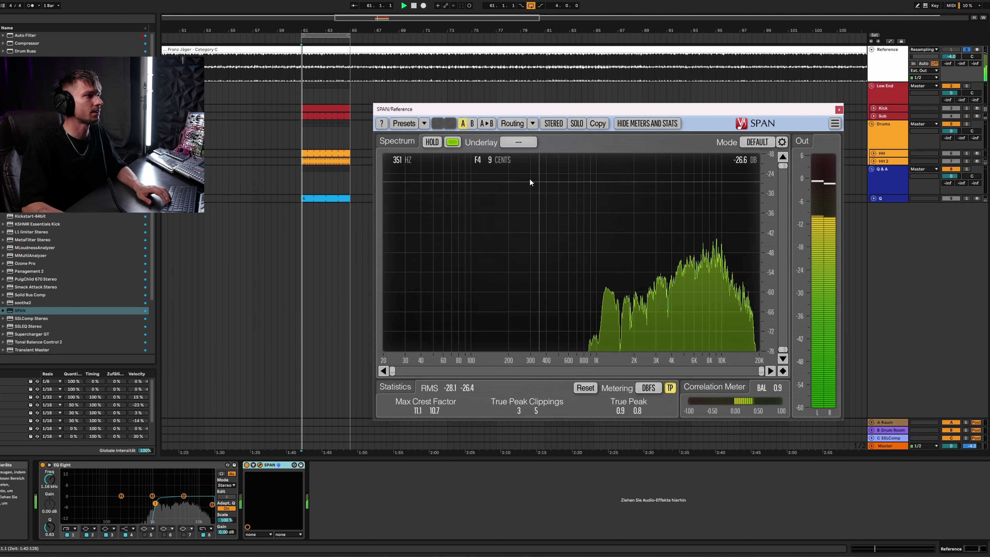
Hold the filtered spectrum in SPAN, bypass EQ Eight and hold the unfiltered Reference spectrum instead.
{"action": "left_click", "coordinate": [440, 146]}
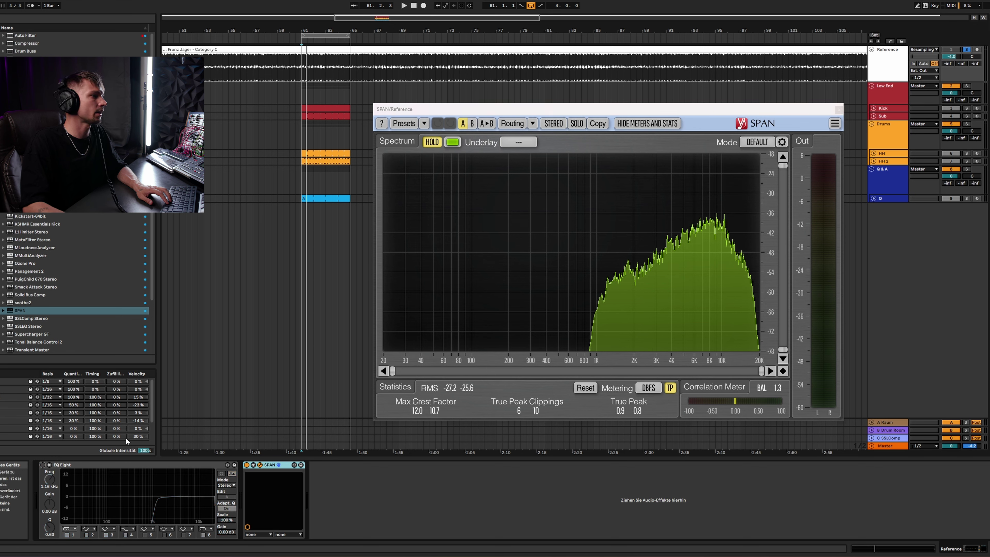
{"action": "left_click", "coordinate": [431, 143]}
{"action": "key", "text": "space"}
{"action": "left_click", "coordinate": [430, 144]}
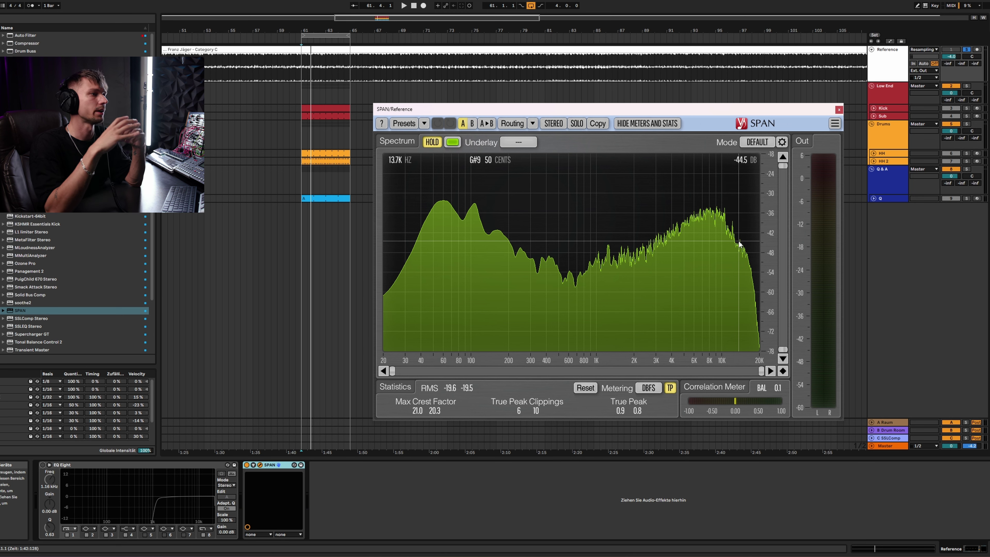
Close the SPAN window, add the Spectrum device after SPAN on the Reference track, and play the loop with its display expanded.
{"action": "left_click", "coordinate": [884, 72]}
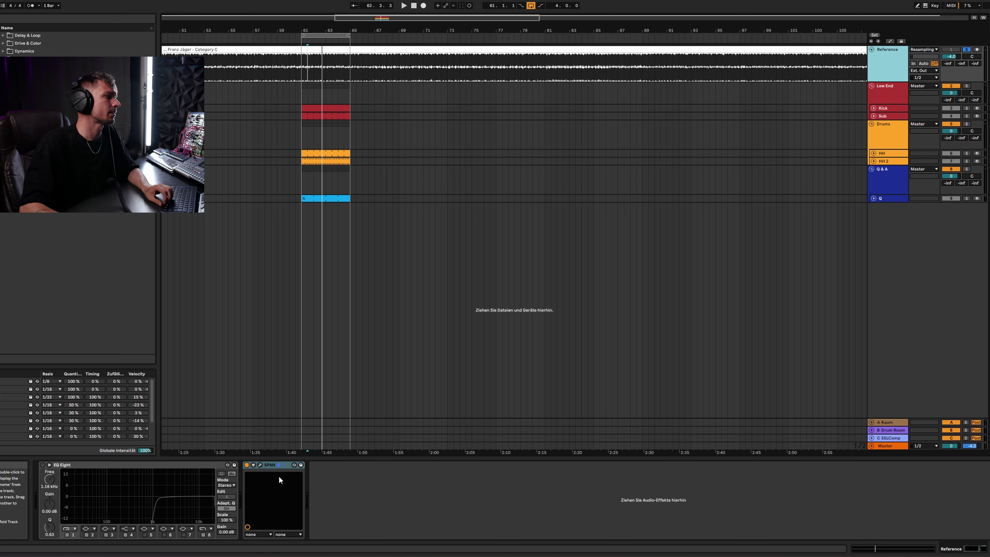
{"action": "left_click", "coordinate": [259, 465]}
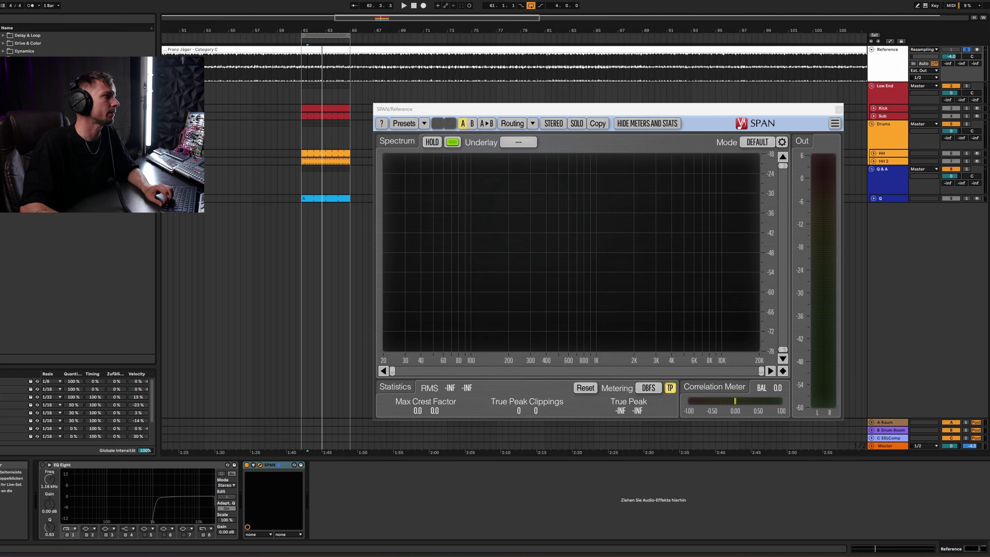
{"action": "left_click", "coordinate": [839, 110]}
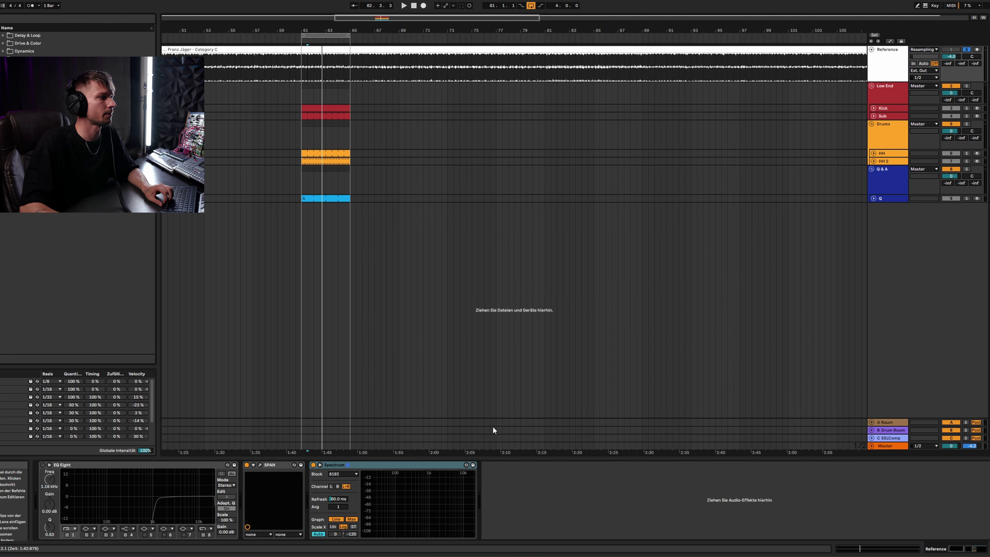
{"action": "left_click", "coordinate": [320, 465]}
{"action": "key", "text": "space"}
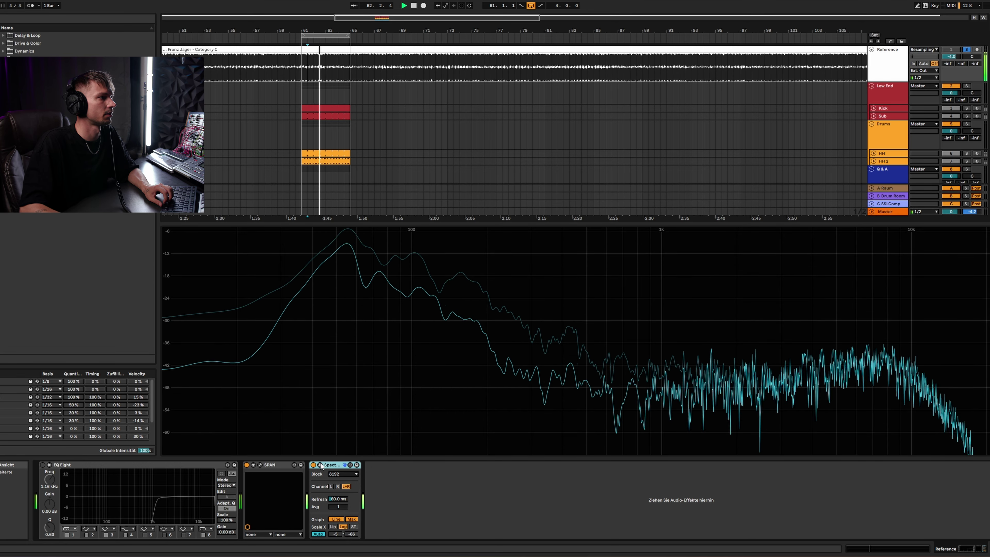
Stop playback, unsolo the Reference track and collapse its expanded Spectrum display.
{"action": "key", "text": "space"}
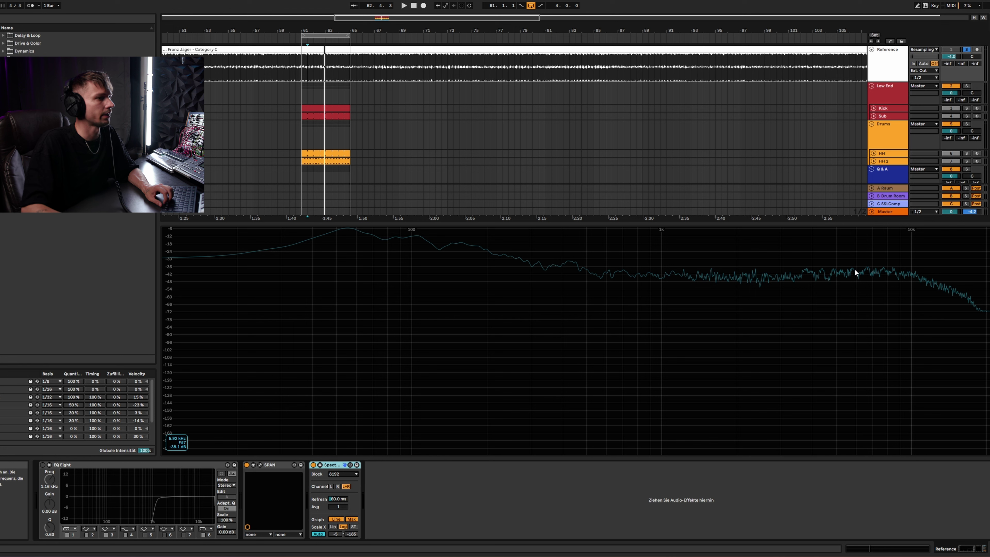
{"action": "left_click", "coordinate": [967, 50]}
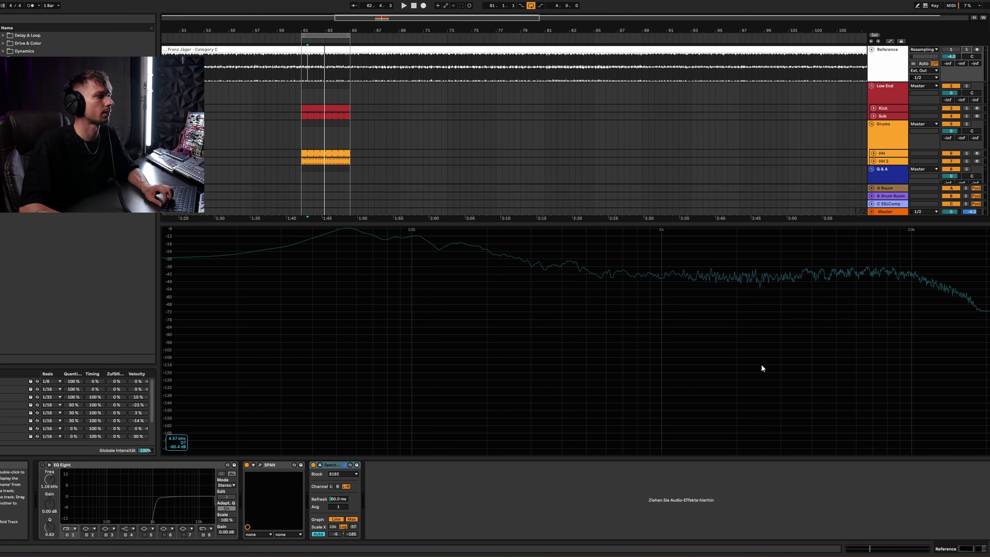
{"action": "left_click", "coordinate": [320, 465]}
Add a Spectrum device at the end of the Master chain, expand its display and play the mix loop.
{"action": "left_click", "coordinate": [895, 448]}
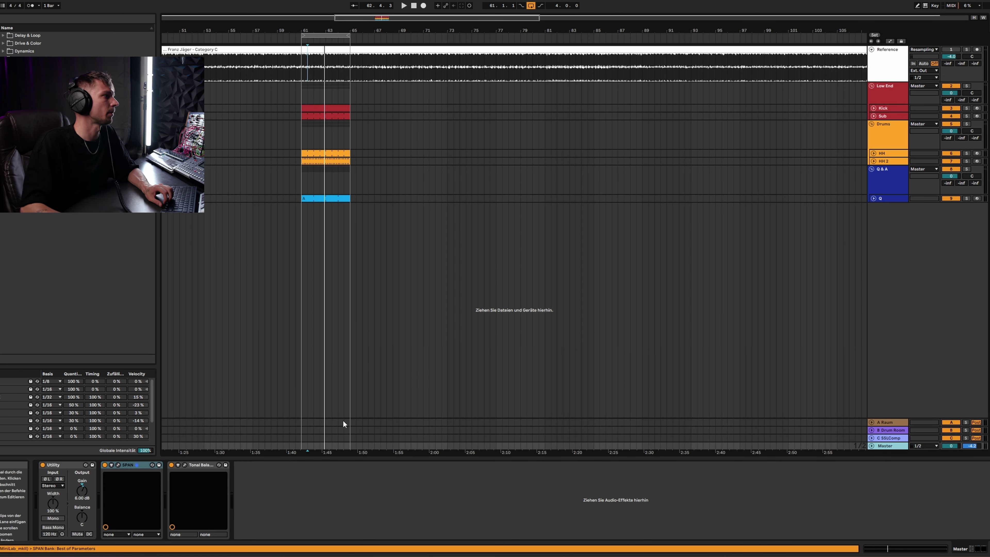
{"action": "left_click_drag", "start_coordinate": [28, 117], "coordinate": [238, 476]}
{"action": "left_click", "coordinate": [244, 465]}
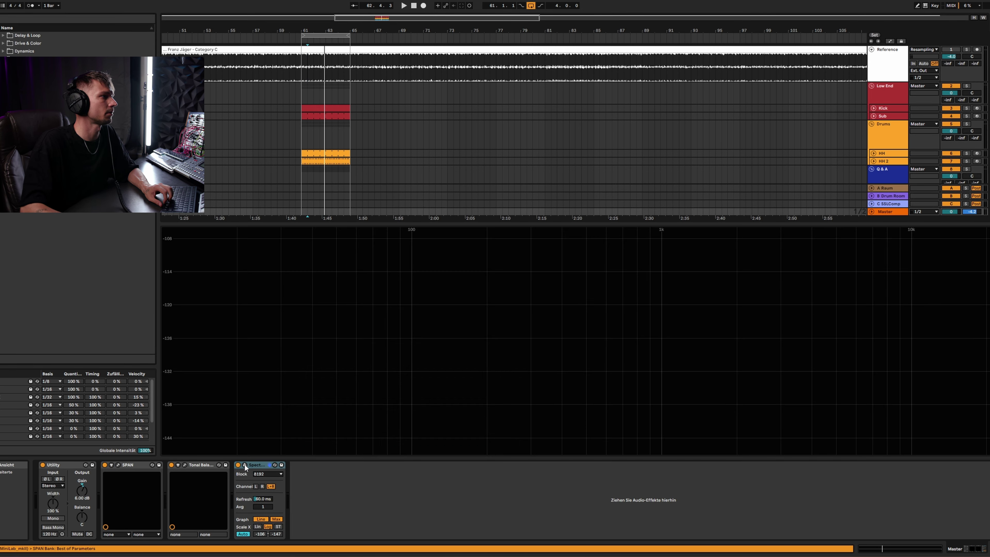
{"action": "key", "text": "space"}
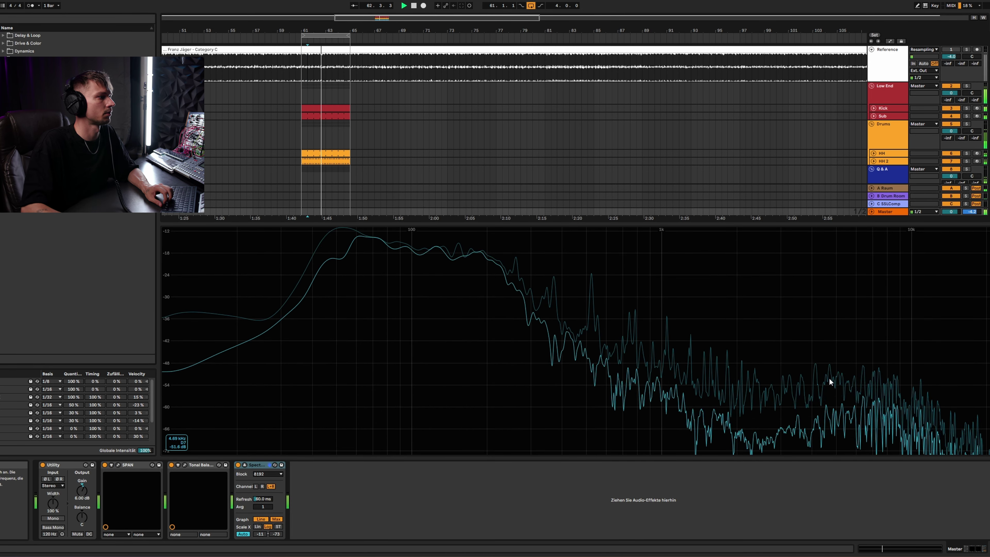
{"action": "key", "text": "space"}
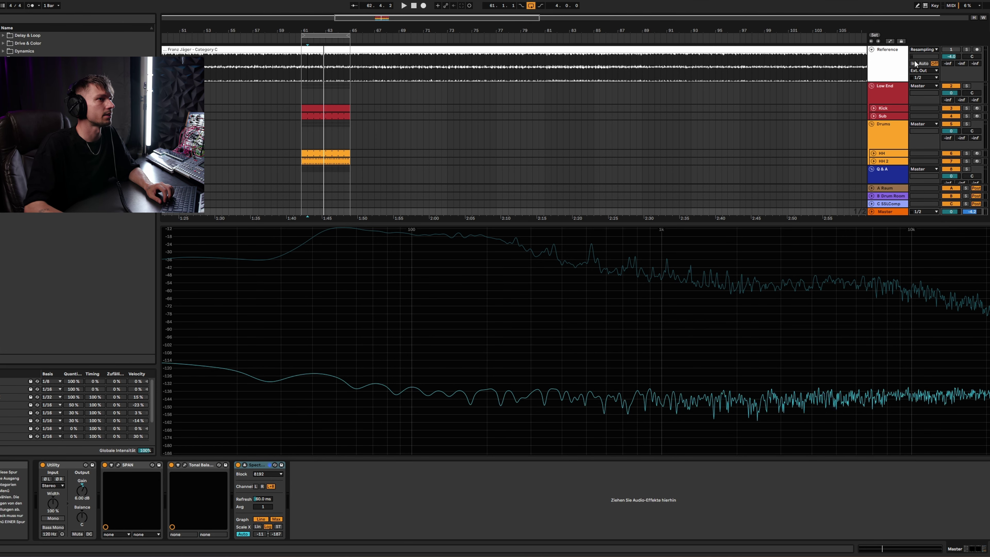
Expand the Reference track's Spectrum display and play the loop to examine its curve across the frequency range.
{"action": "left_click", "coordinate": [911, 70]}
{"action": "left_click", "coordinate": [320, 466]}
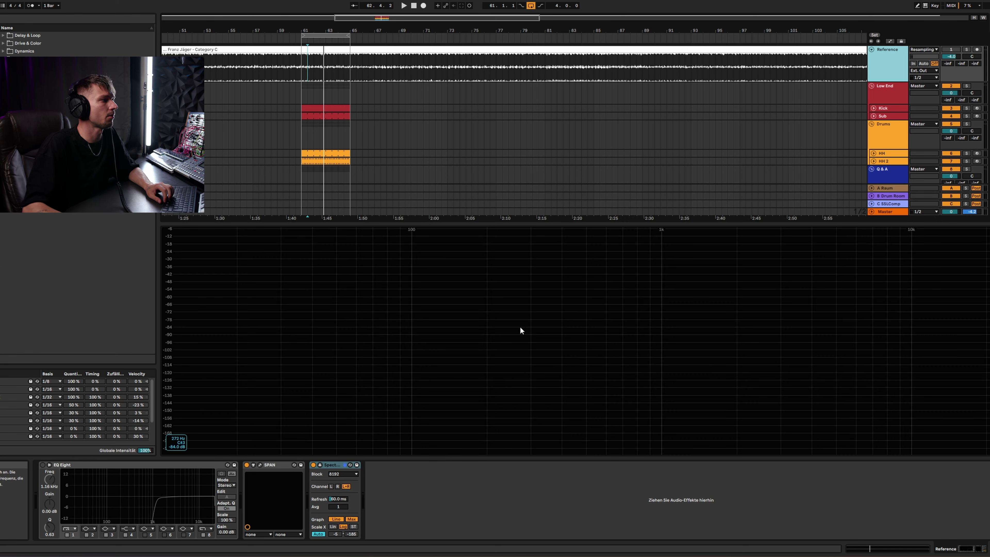
{"action": "key", "text": "space"}
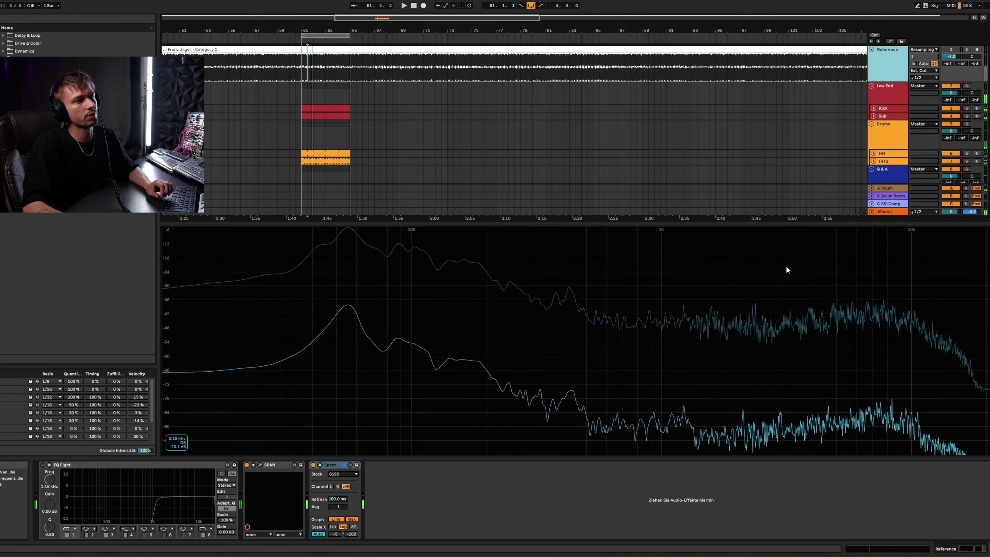
{"action": "left_click_drag", "start_coordinate": [825, 316], "coordinate": [501, 269]}
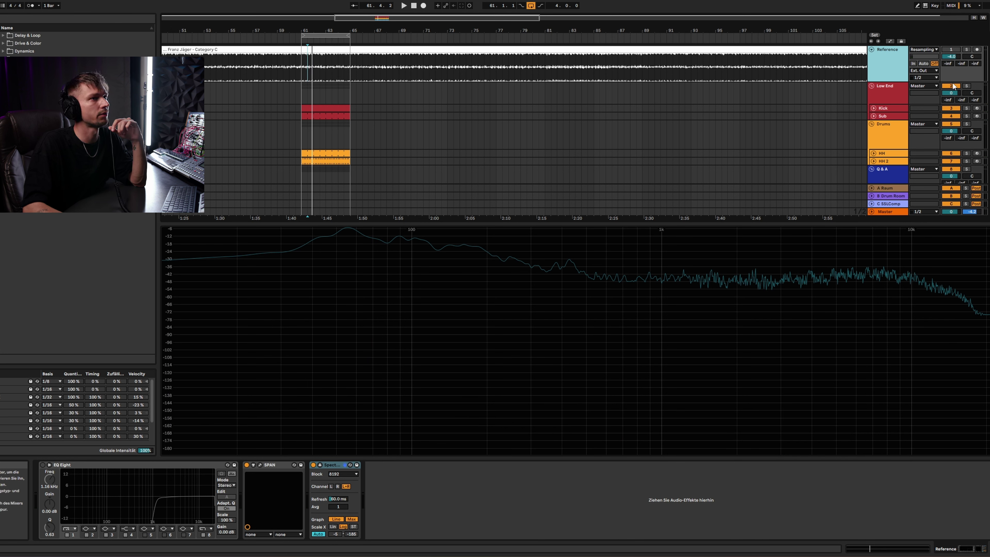
Return the Spectrum displays on the Reference and Master tracks to their compact device view.
{"action": "left_click", "coordinate": [955, 500]}
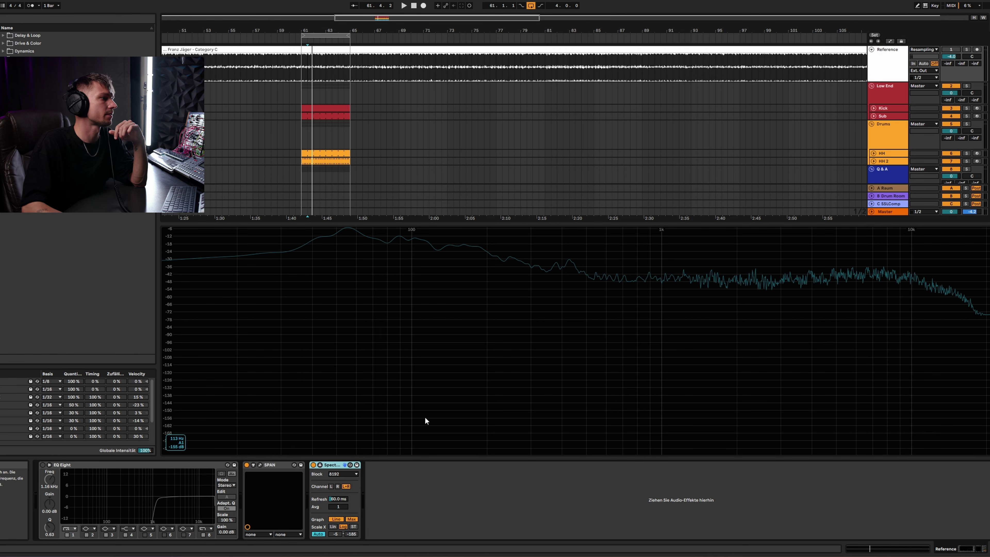
{"action": "left_click", "coordinate": [320, 465]}
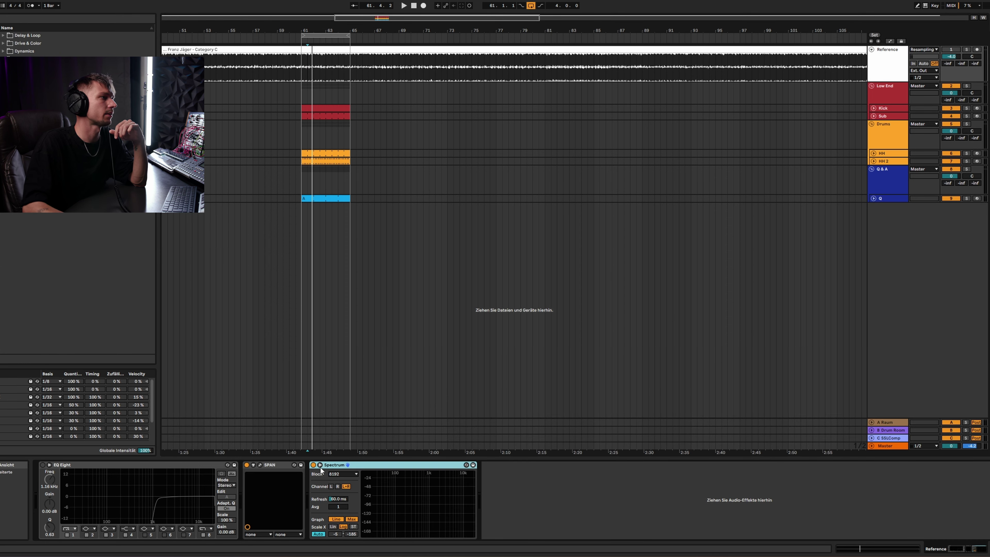
{"action": "left_click", "coordinate": [889, 445]}
{"action": "left_click", "coordinate": [255, 466]}
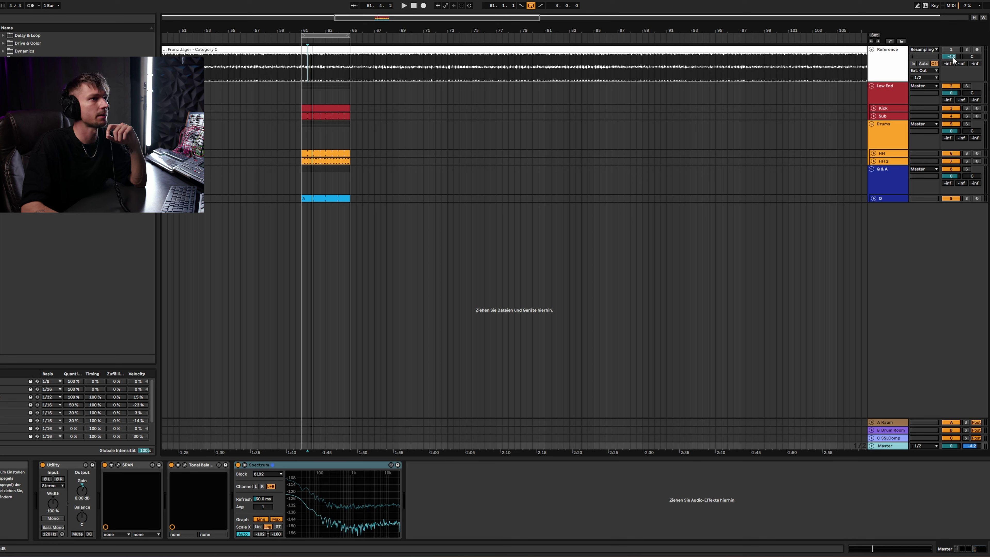
Reset the Reference track's volume to 0 dB and solo the track.
{"action": "key", "text": "Delete"}
{"action": "left_click", "coordinate": [883, 60]}
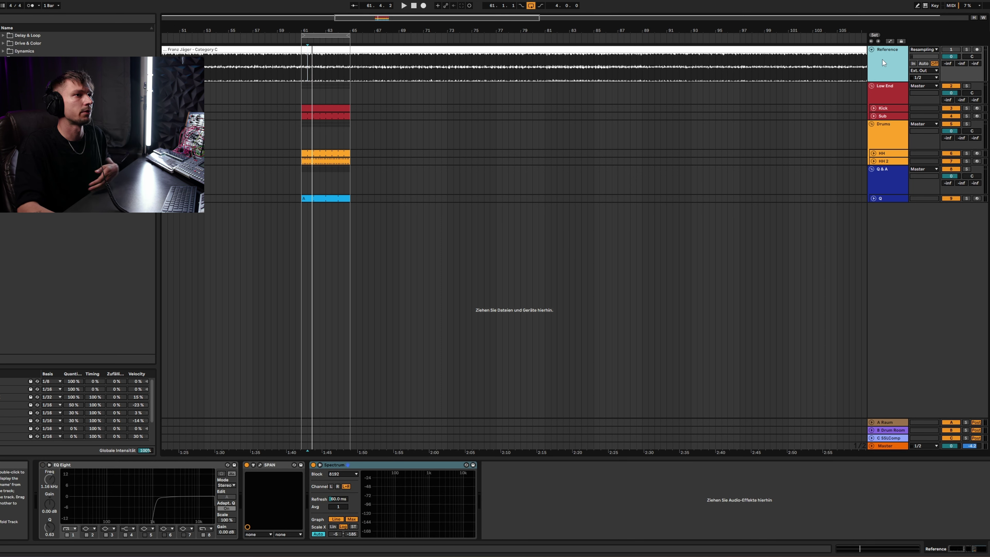
{"action": "left_click", "coordinate": [967, 50]}
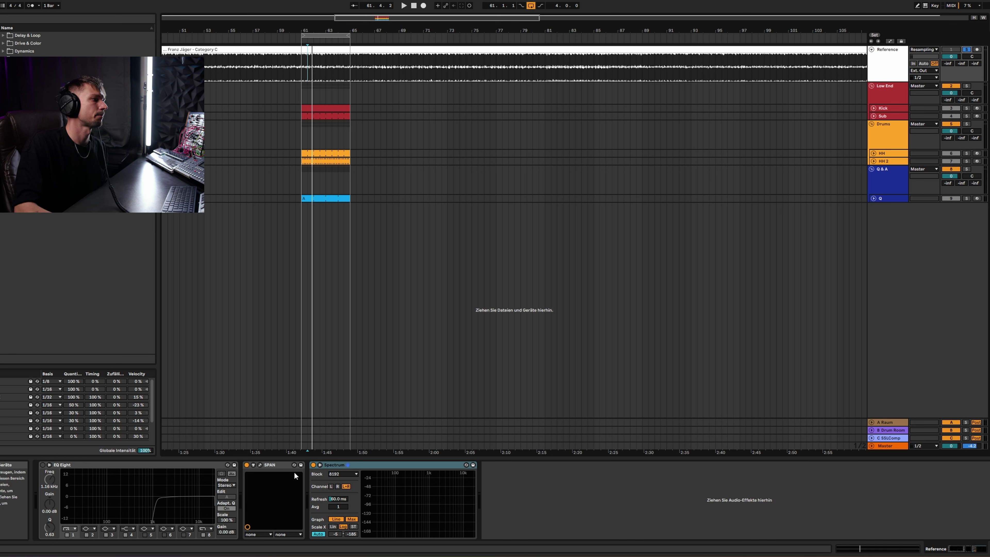
Delete the Spectrum device from the Reference track, keeping EQ Eight and SPAN, and briefly play the soloed track.
{"action": "left_click", "coordinate": [313, 464]}
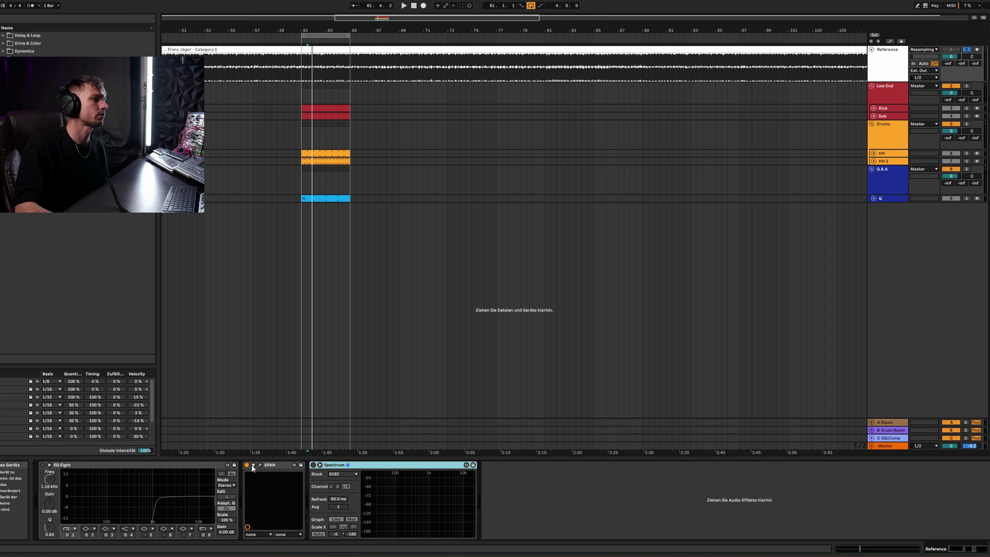
{"action": "left_click", "coordinate": [269, 465]}
{"action": "left_click", "coordinate": [298, 466]}
{"action": "key", "text": "Delete"}
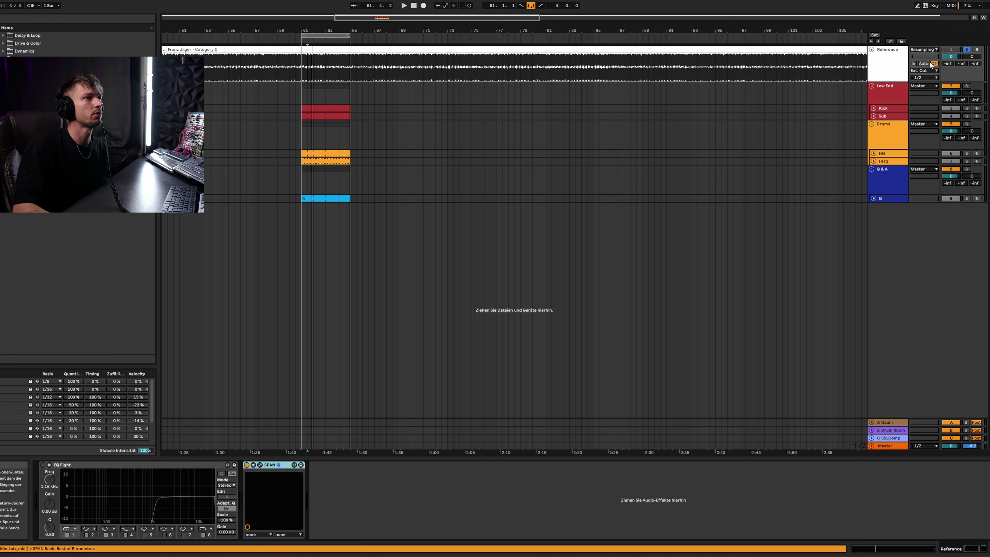
{"action": "key", "text": "space"}
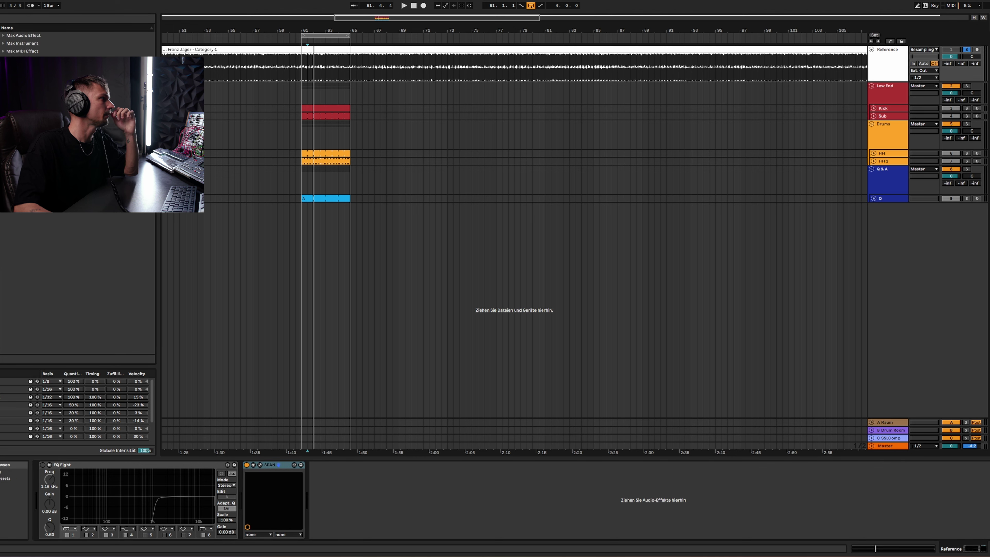
Add Youlean Loudness Meter 2 after SPAN on the Reference track, measure the soloed loop's loudness and close the meter window.
{"action": "left_click", "coordinate": [28, 350]}
{"action": "double_click", "coordinate": [40, 349]}
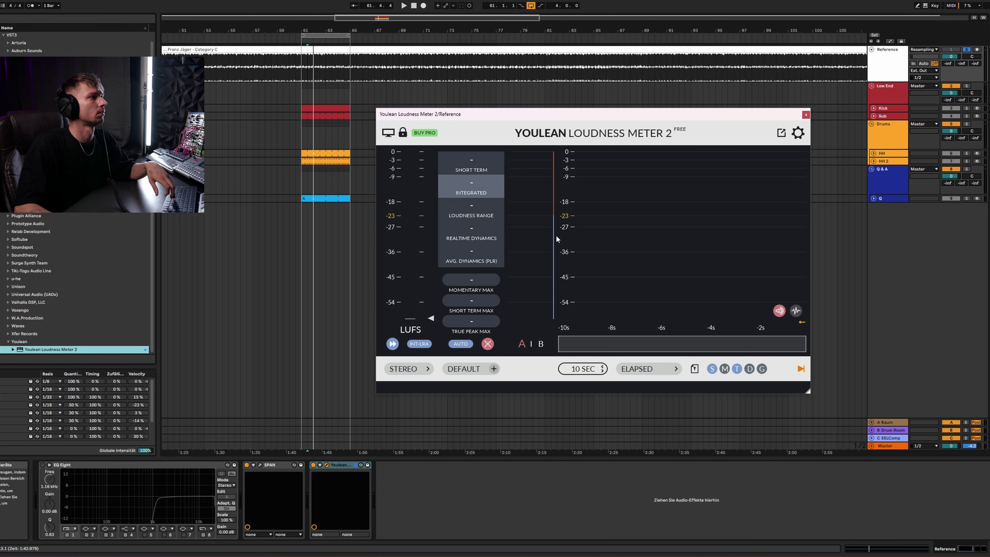
{"action": "key", "text": "space"}
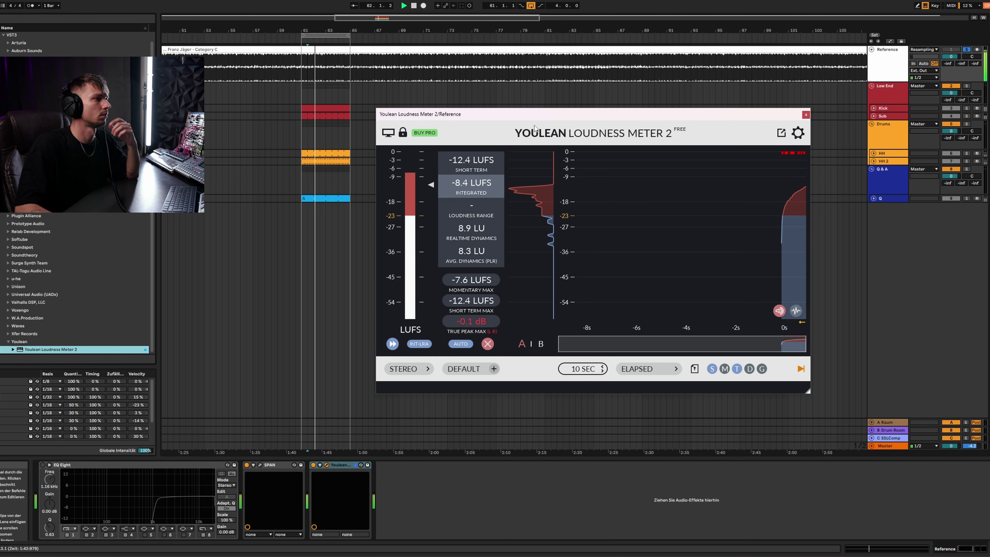
{"action": "mouse_move", "coordinate": [761, 207]}
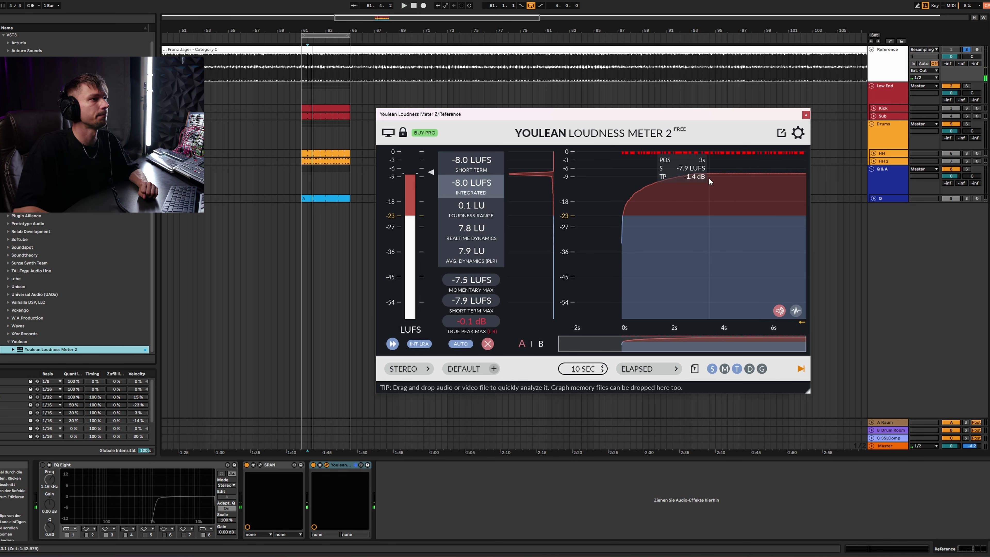
{"action": "left_click_drag", "start_coordinate": [577, 116], "coordinate": [558, 118]}
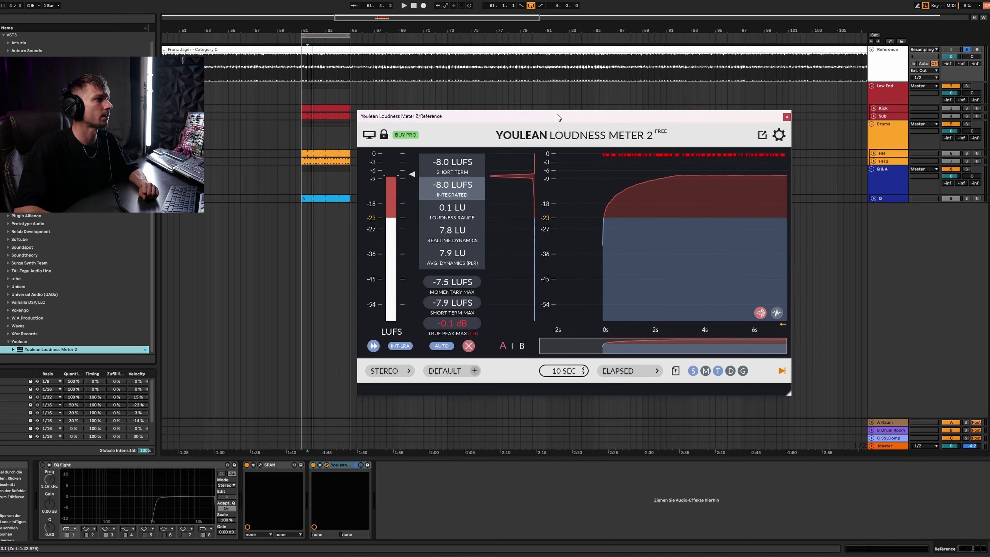
{"action": "left_click", "coordinate": [897, 62]}
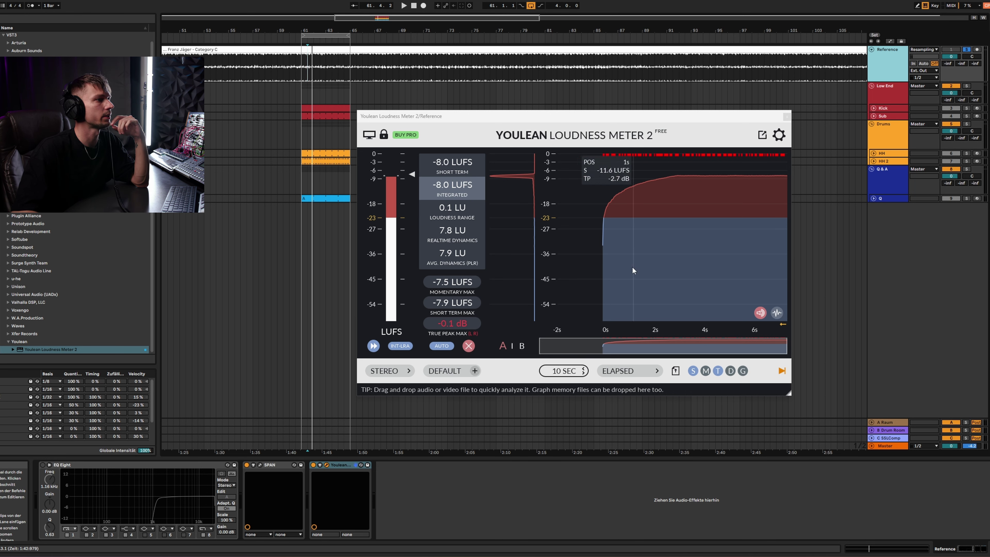
{"action": "left_click", "coordinate": [787, 117]}
Add Youlean Loudness Meter 2 at the end of the Master chain and measure the mix loop's loudness with Reference unsoloed.
{"action": "left_click", "coordinate": [901, 447]}
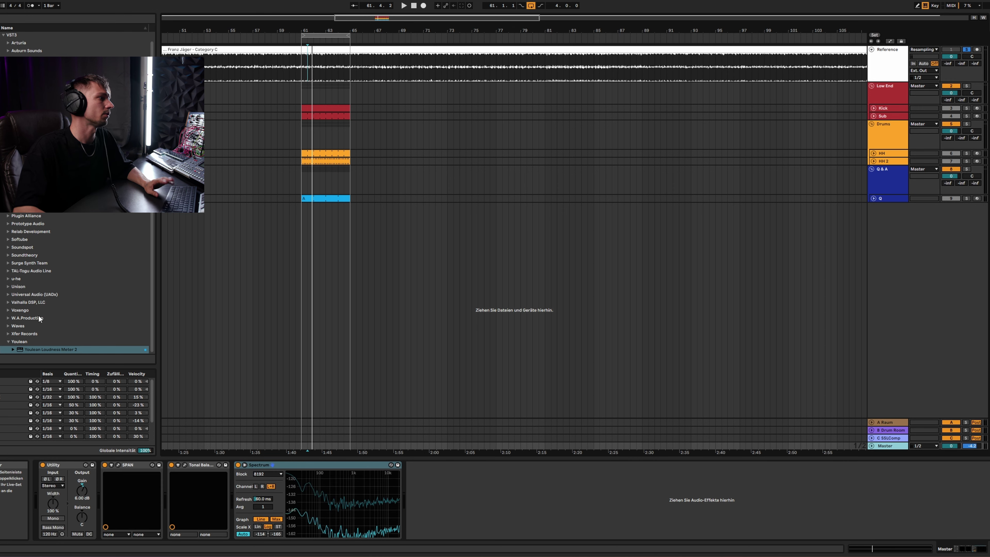
{"action": "double_click", "coordinate": [51, 349]}
{"action": "key", "text": "space"}
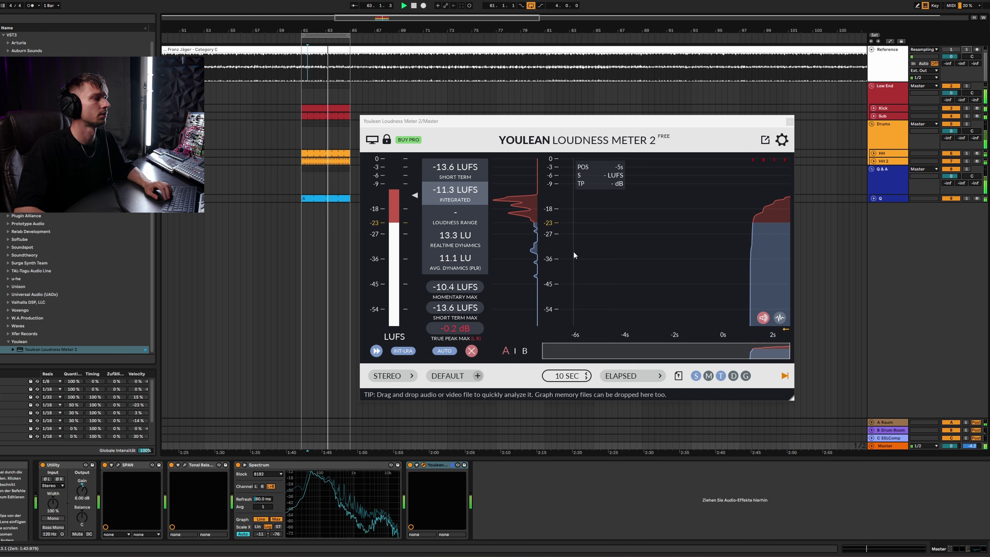
{"action": "key", "text": "space"}
{"action": "key", "text": "space"}
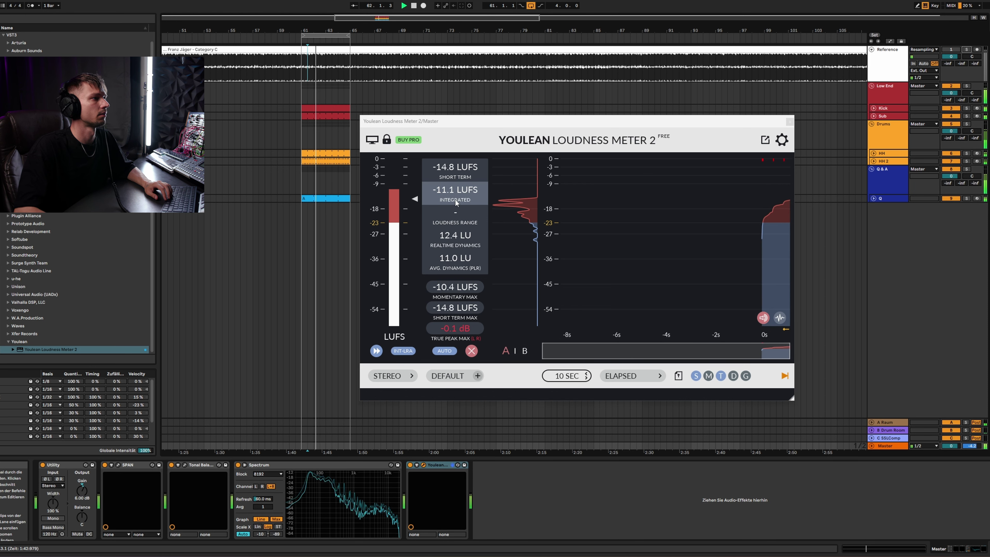
{"action": "key", "text": "space"}
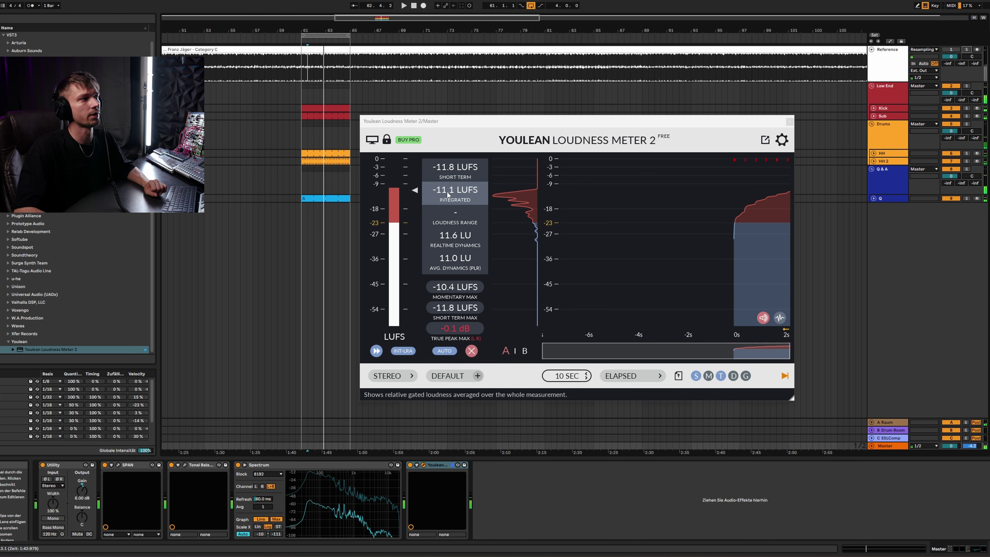
Solo the Reference track, play it and check its own Youlean Loudness Meter 2 window against the Master's meter.
{"action": "left_click", "coordinate": [892, 67]}
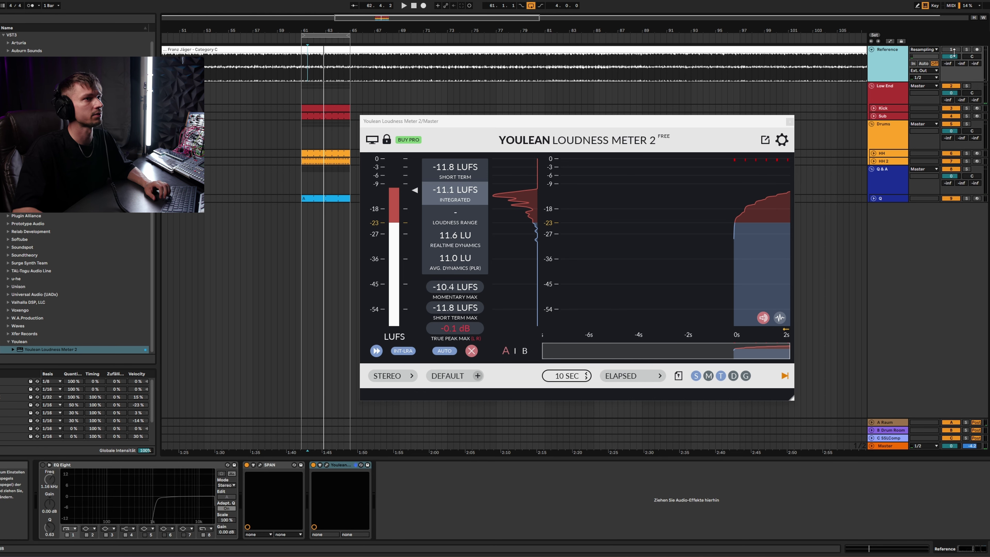
{"action": "left_click", "coordinate": [966, 49]}
{"action": "key", "text": "space"}
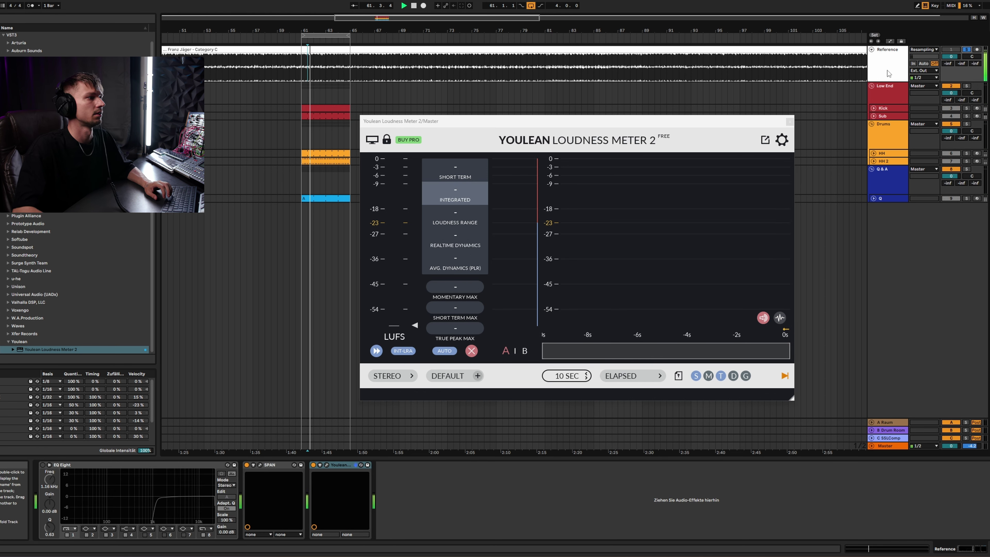
{"action": "left_click", "coordinate": [326, 465]}
{"action": "key", "text": "space"}
{"action": "left_click_drag", "start_coordinate": [757, 118], "coordinate": [724, 180]}
{"action": "left_click", "coordinate": [752, 179]}
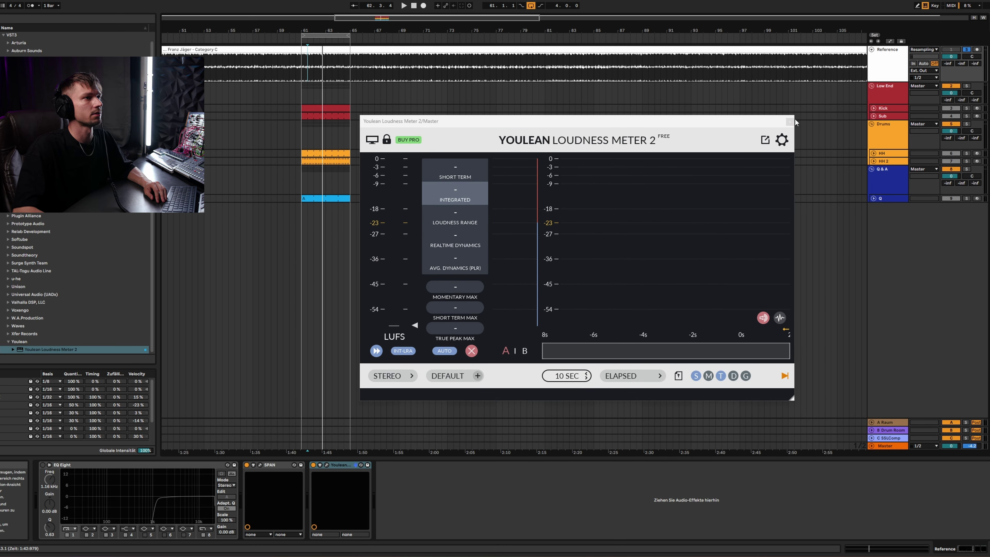
Close the Master's loudness meter window and take a brief look at the Reference track's SPAN window.
{"action": "left_click", "coordinate": [789, 121]}
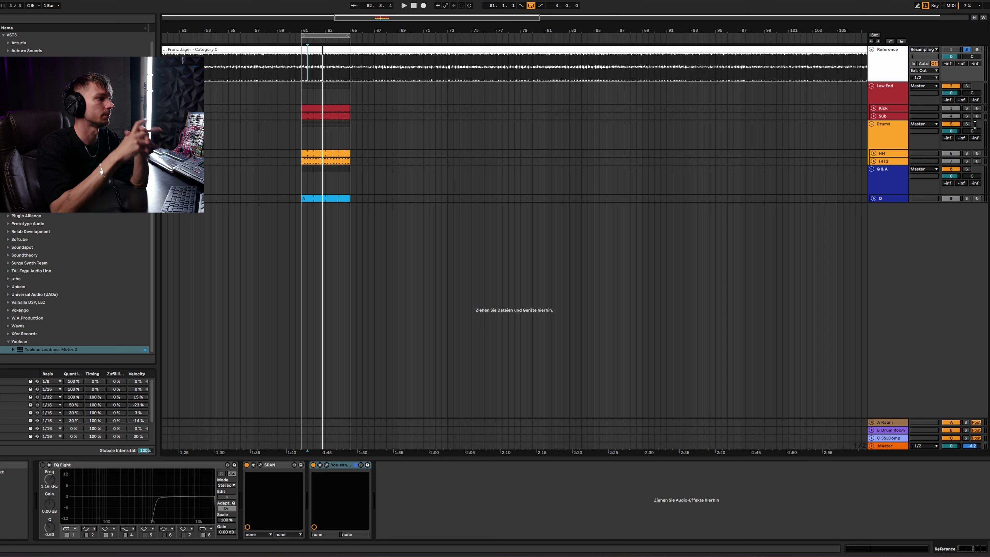
{"action": "left_click", "coordinate": [260, 465]}
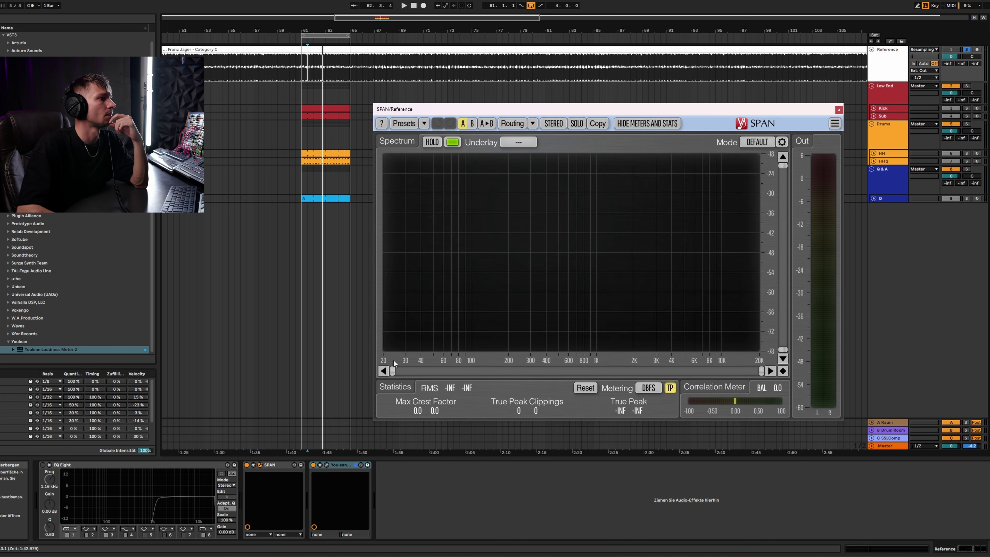
{"action": "left_click", "coordinate": [838, 109]}
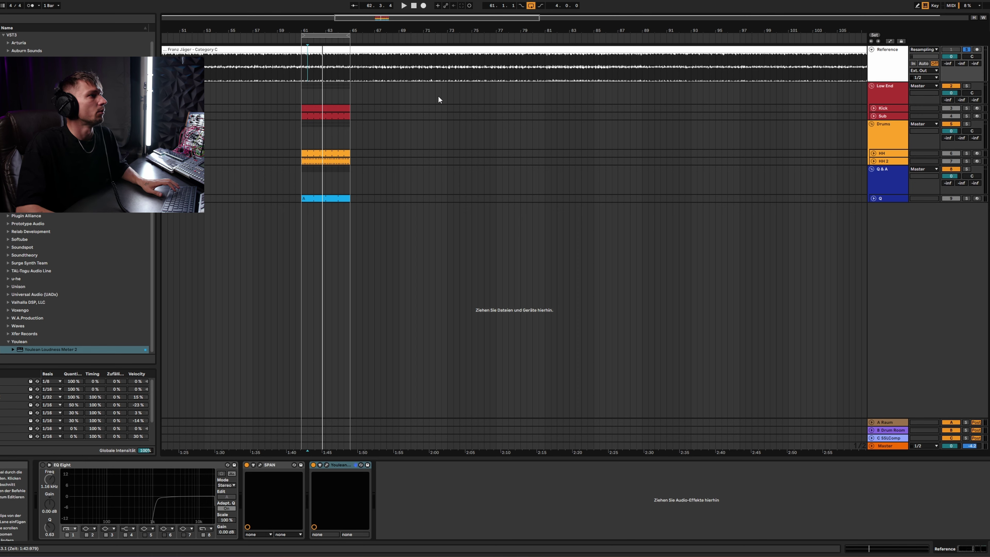
Show the full length of the arrangement and place the insert marker at bar 81 on the Reference clip.
{"action": "scroll", "coordinate": [445, 103], "scroll_direction": "up", "scroll_amount": 5}
{"action": "key", "text": "w"}
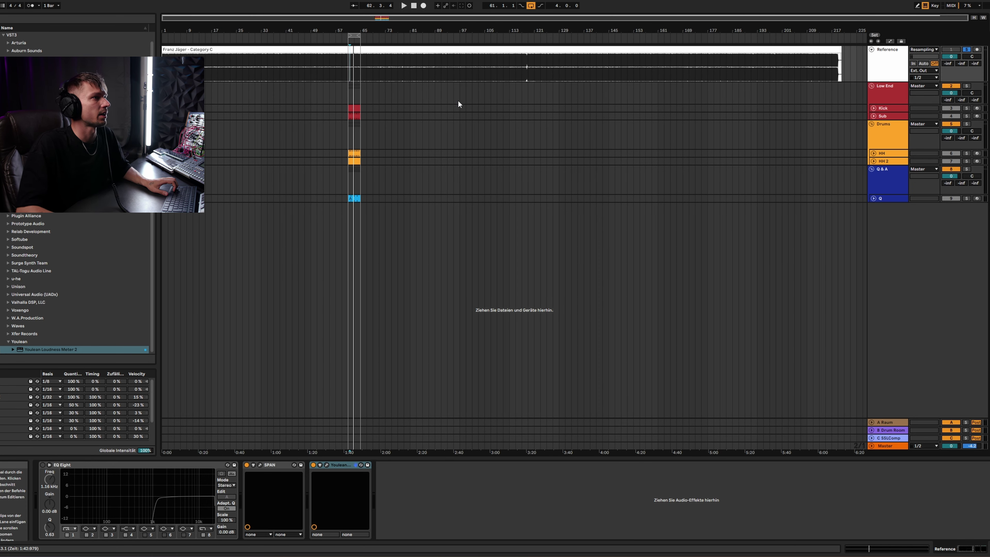
{"action": "left_click", "coordinate": [548, 72]}
{"action": "left_click", "coordinate": [498, 73]}
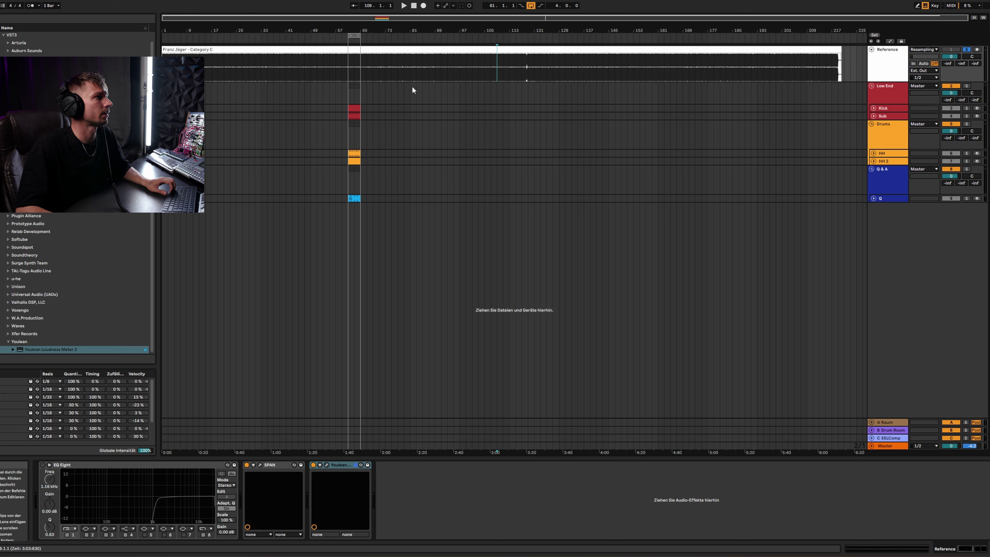
{"action": "left_click", "coordinate": [410, 76]}
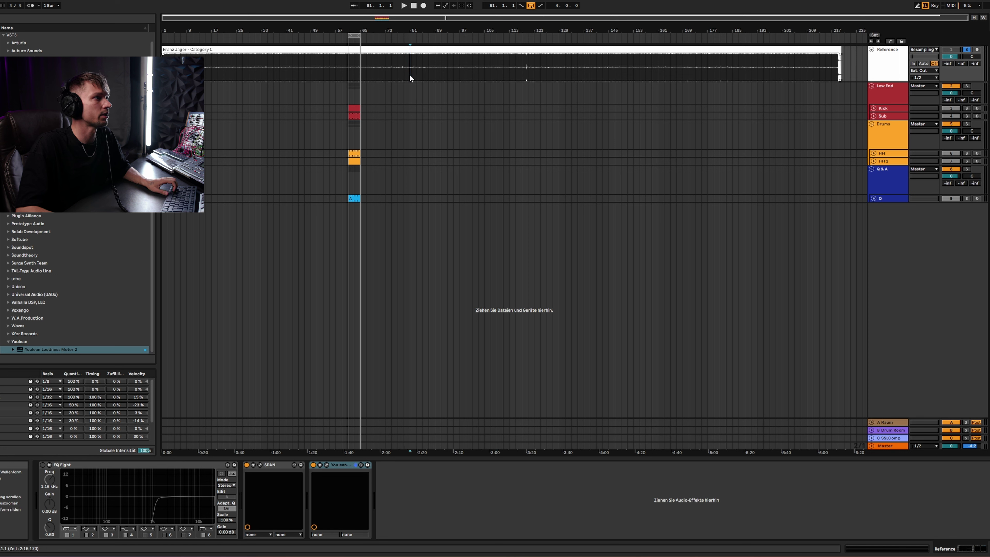
Set an eight-bar loop at bars 81–89 and play the Reference, and move the loop to bars 89–97 and play that section.
{"action": "left_click_drag", "start_coordinate": [359, 36], "coordinate": [435, 36]}
{"action": "key", "text": "space"}
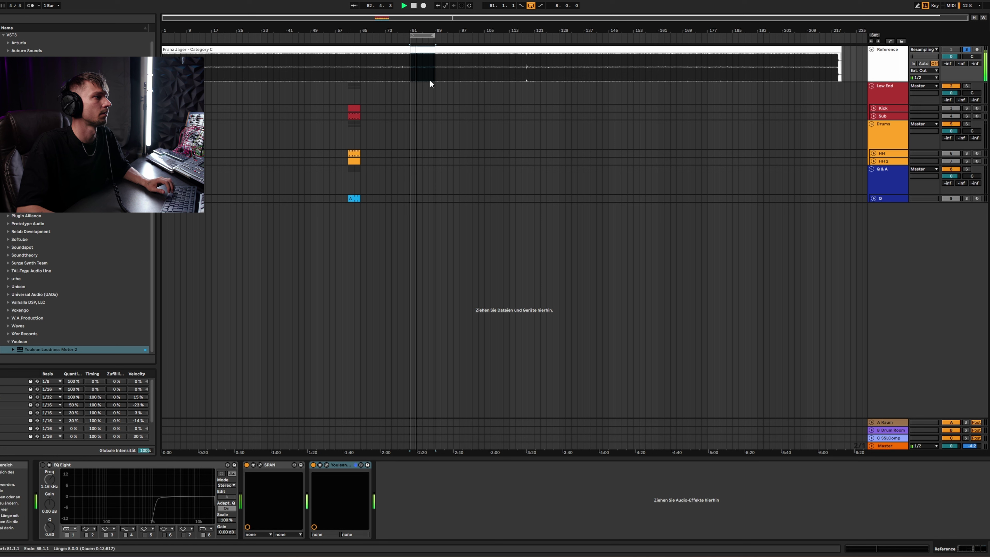
{"action": "key", "text": "space"}
{"action": "left_click_drag", "start_coordinate": [425, 35], "coordinate": [449, 35]}
{"action": "key", "text": "space"}
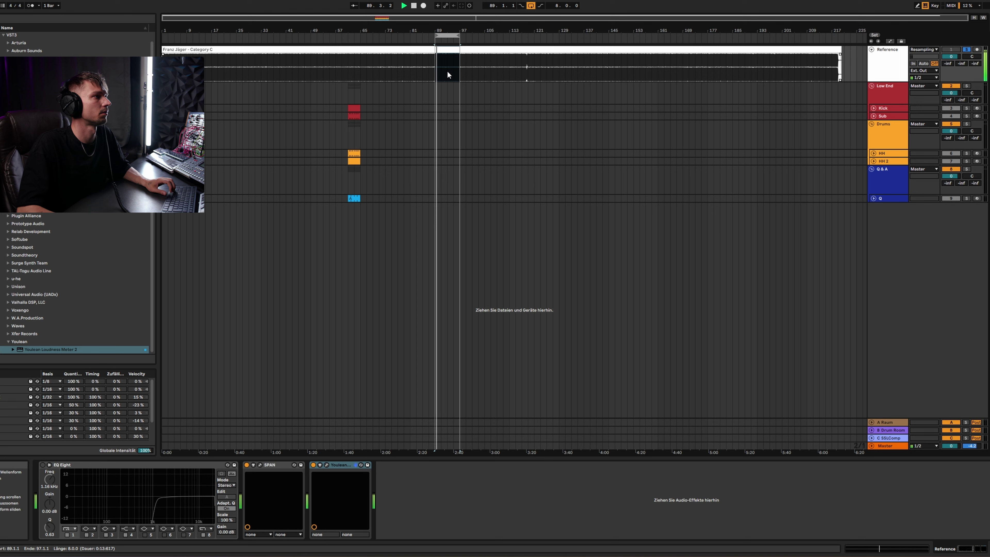
{"action": "key", "text": "space"}
Make the Kick, Sub and Q clips span bars 81–97, and place the HH and HH 2 clips across bars 89–97.
{"action": "left_click_drag", "start_coordinate": [379, 108], "coordinate": [435, 116]}
{"action": "left_click_drag", "start_coordinate": [365, 161], "coordinate": [459, 160]}
{"action": "left_click_drag", "start_coordinate": [445, 96], "coordinate": [459, 116]}
{"action": "mouse_move", "coordinate": [356, 197]}
{"action": "left_mouse_down"}
{"action": "mouse_move", "coordinate": [433, 203]}
{"action": "mouse_move", "coordinate": [417, 199]}
{"action": "left_mouse_up"}
{"action": "left_click_drag", "start_coordinate": [422, 198], "coordinate": [460, 198]}
{"action": "left_click", "coordinate": [471, 198]}
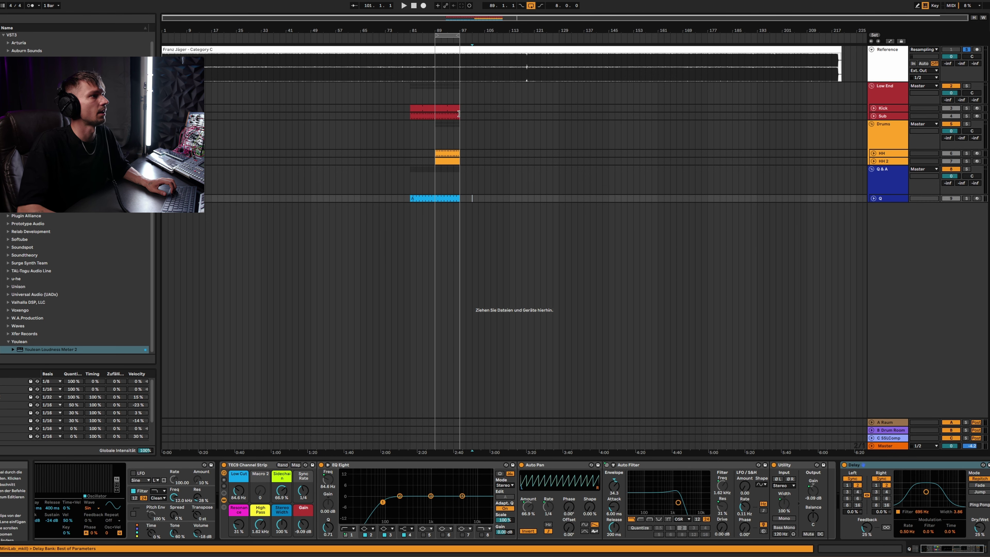
Extend the Kick and Sub clips to bar 113, and shift the eight-bar loop to bar 97 and back to bar 89.
{"action": "left_click", "coordinate": [479, 103]}
{"action": "left_click_drag", "start_coordinate": [479, 102], "coordinate": [509, 108]}
{"action": "left_click", "coordinate": [455, 117]}
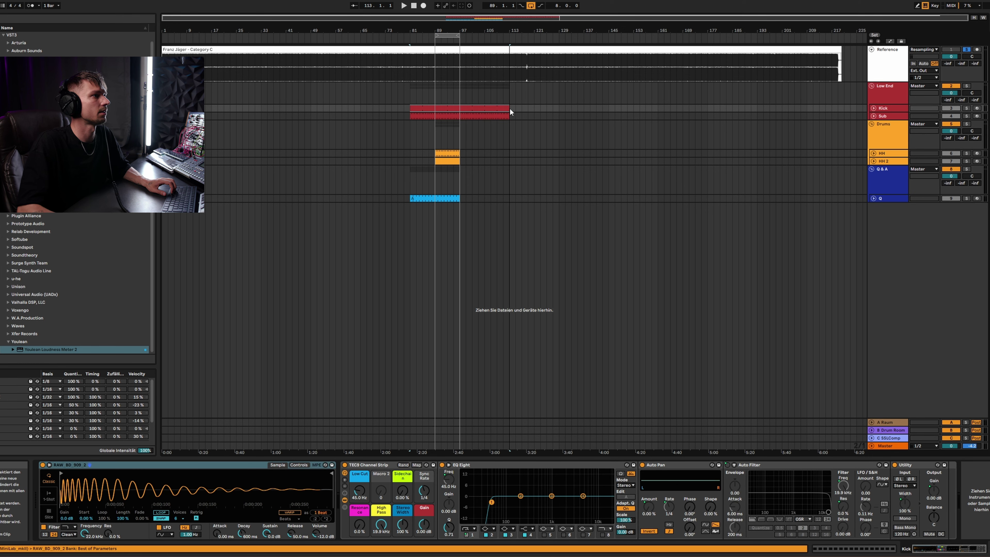
{"action": "left_click_drag", "start_coordinate": [455, 35], "coordinate": [480, 37]}
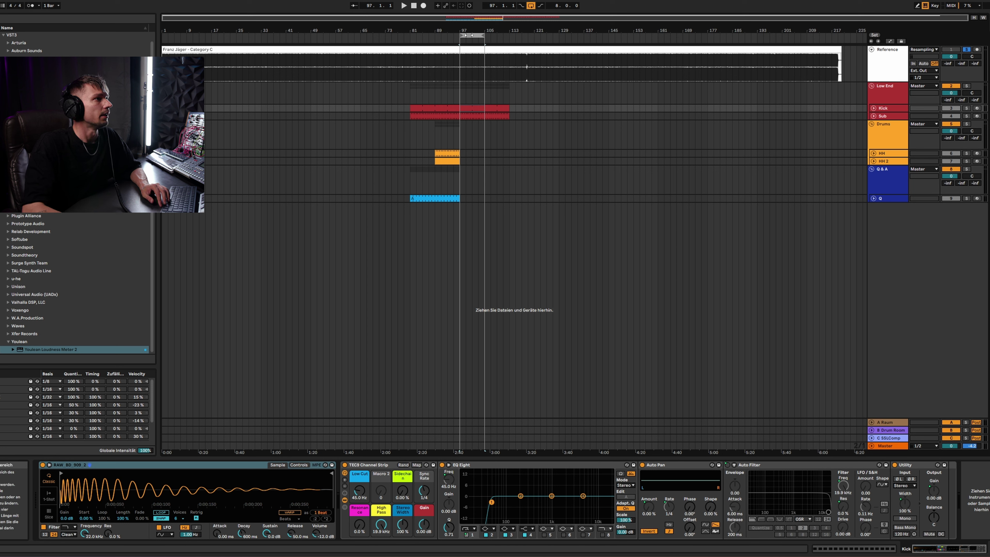
{"action": "left_click_drag", "start_coordinate": [469, 35], "coordinate": [447, 34]}
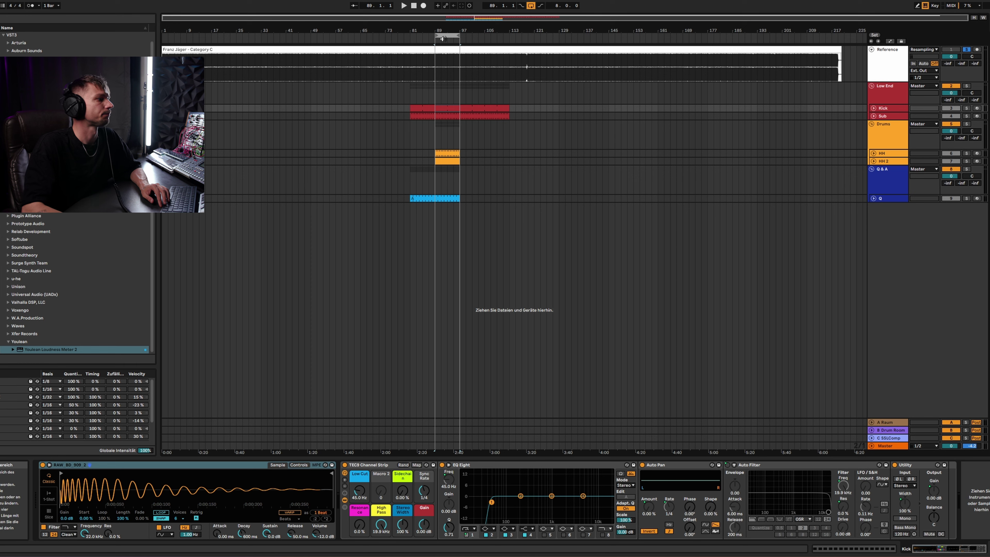